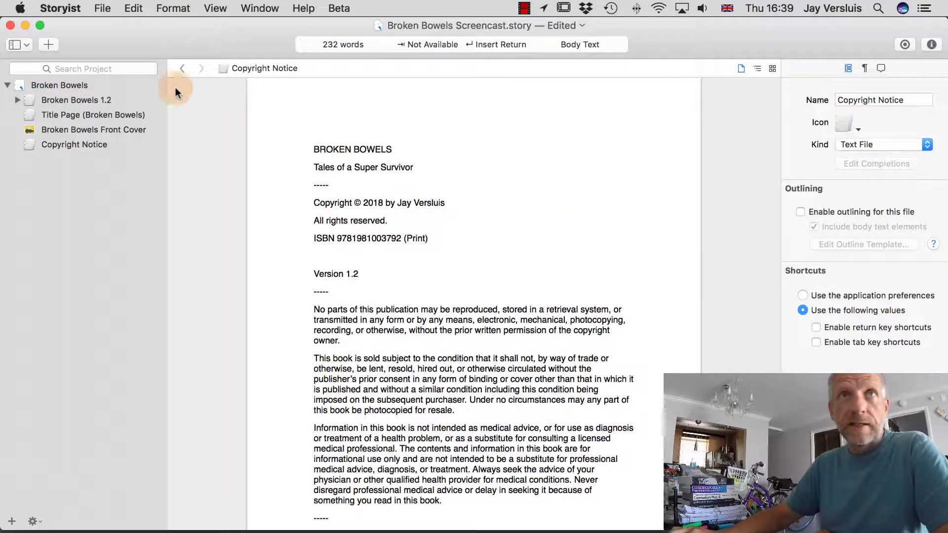
# Step: Start creating a new book in the Broken Bowels project
pyautogui.click(103, 8)
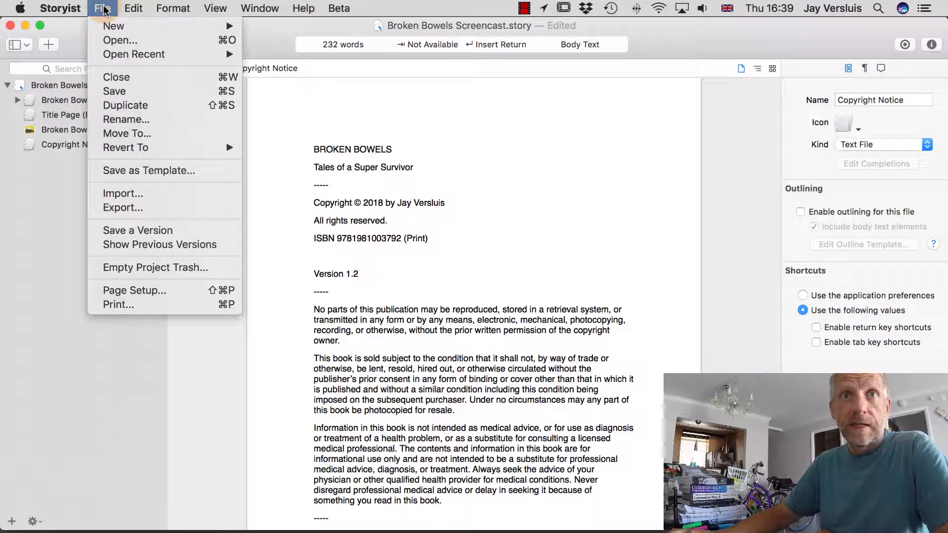
pyautogui.click(194, 211)
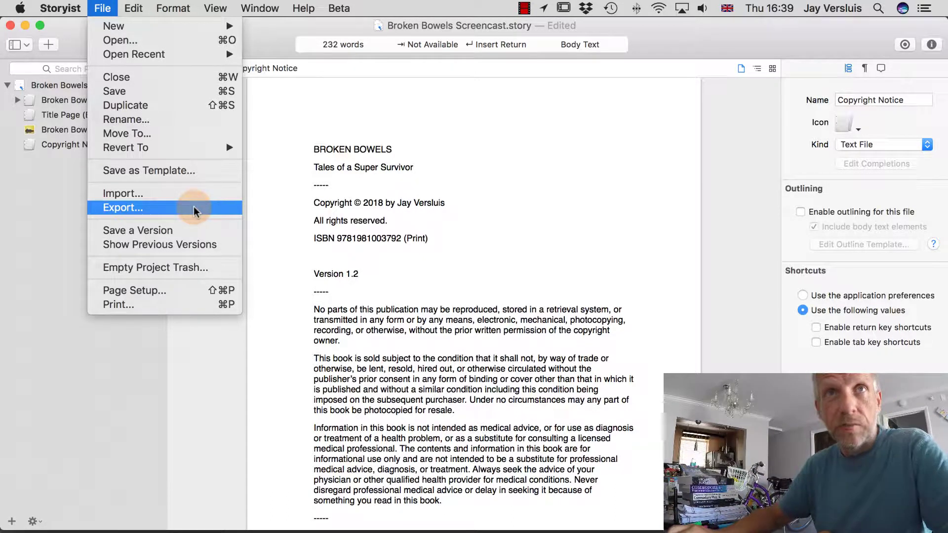
pyautogui.moveTo(188, 27)
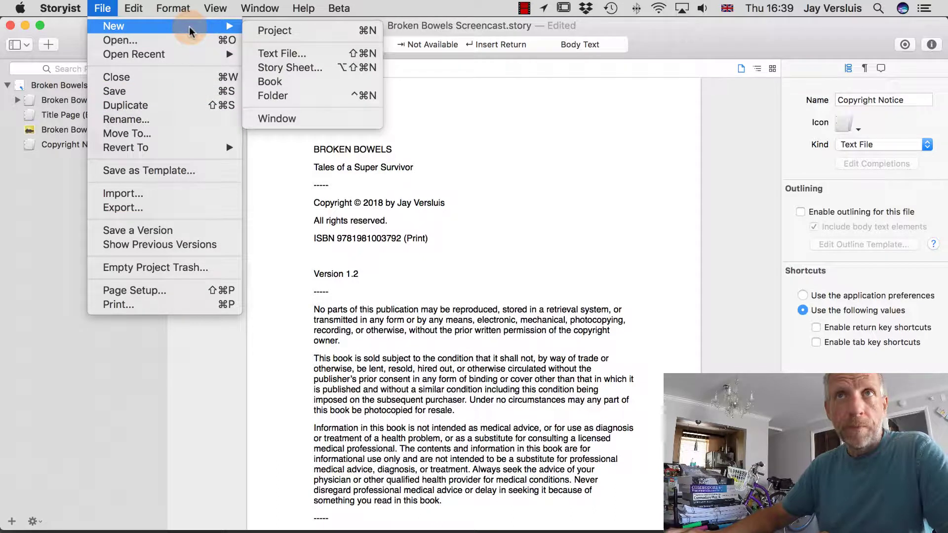
pyautogui.click(302, 81)
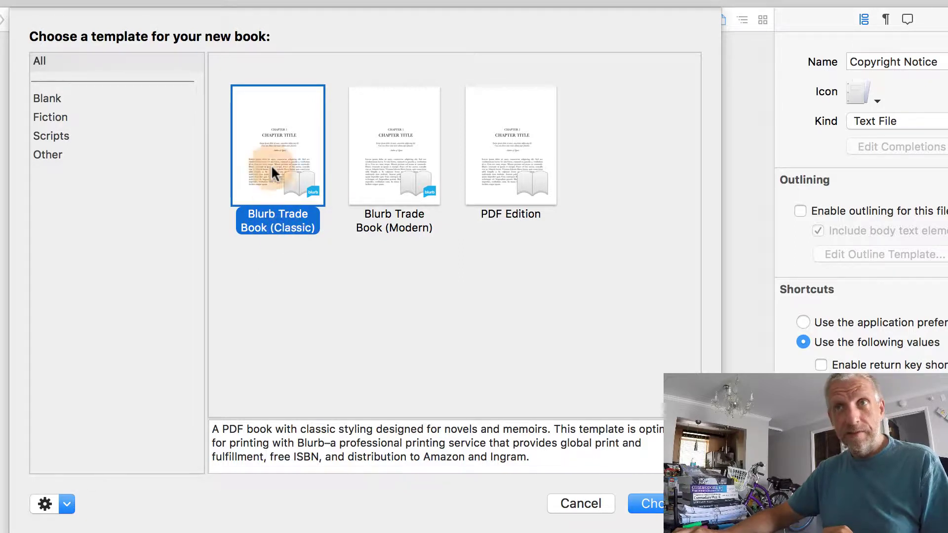
# Step: Compare the descriptions of the Blurb Trade Book (Classic), Blurb Trade Book (Modern) and PDF Edition templates
pyautogui.click(273, 143)
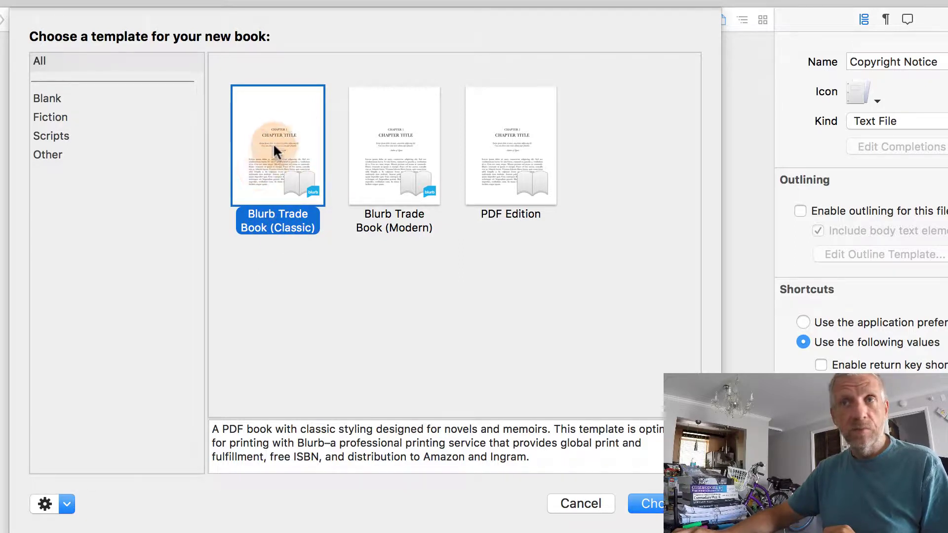
pyautogui.click(407, 157)
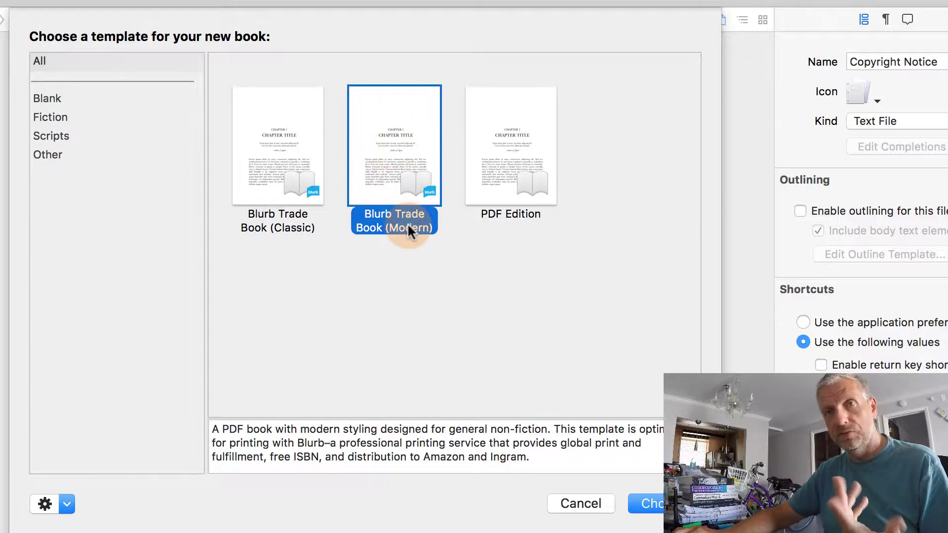
pyautogui.click(299, 166)
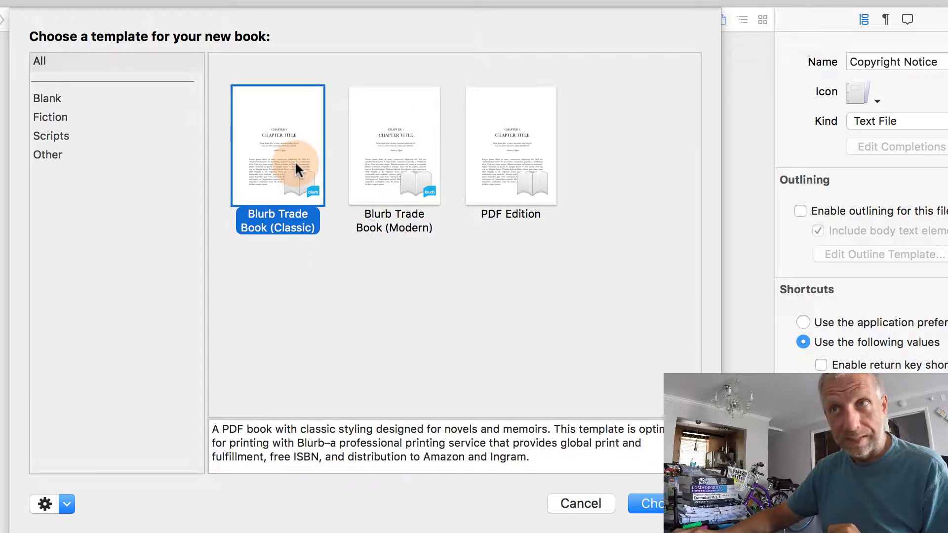
pyautogui.click(497, 157)
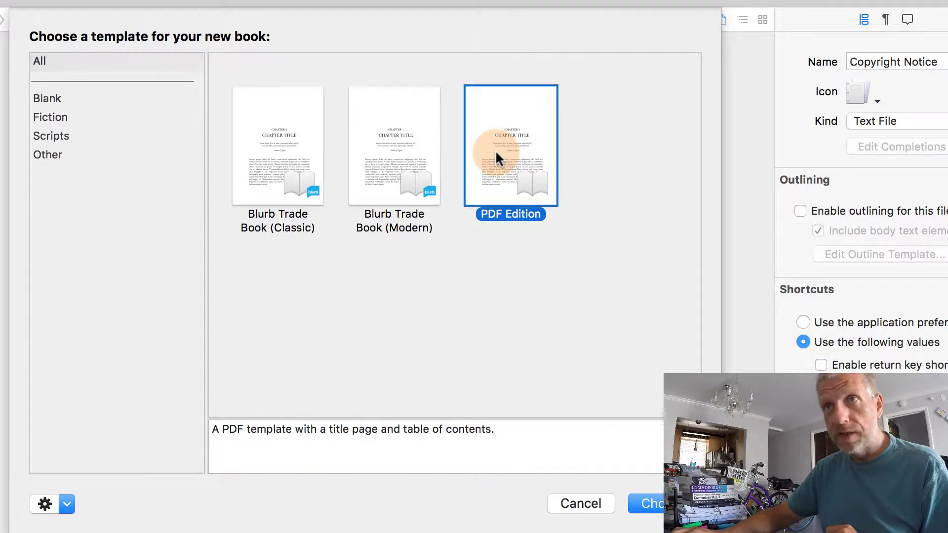
pyautogui.click(291, 154)
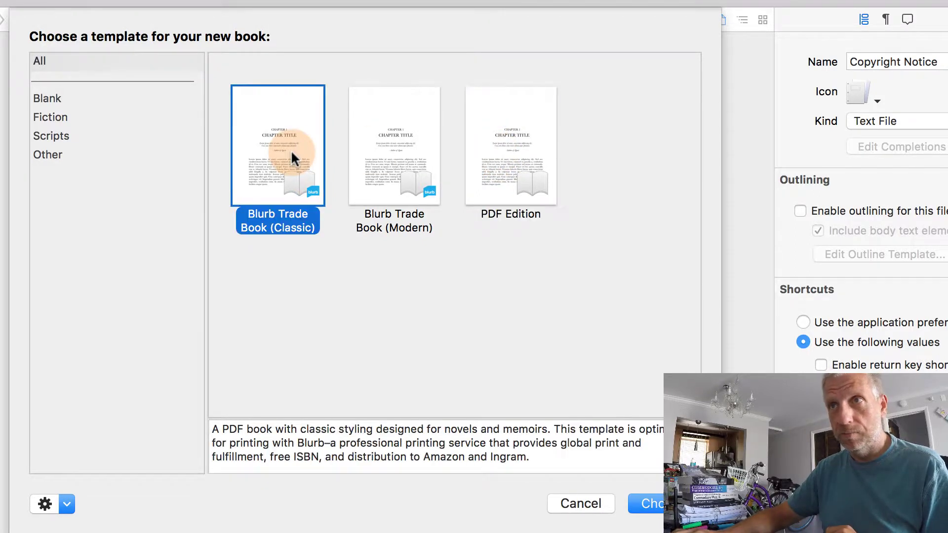
pyautogui.click(519, 167)
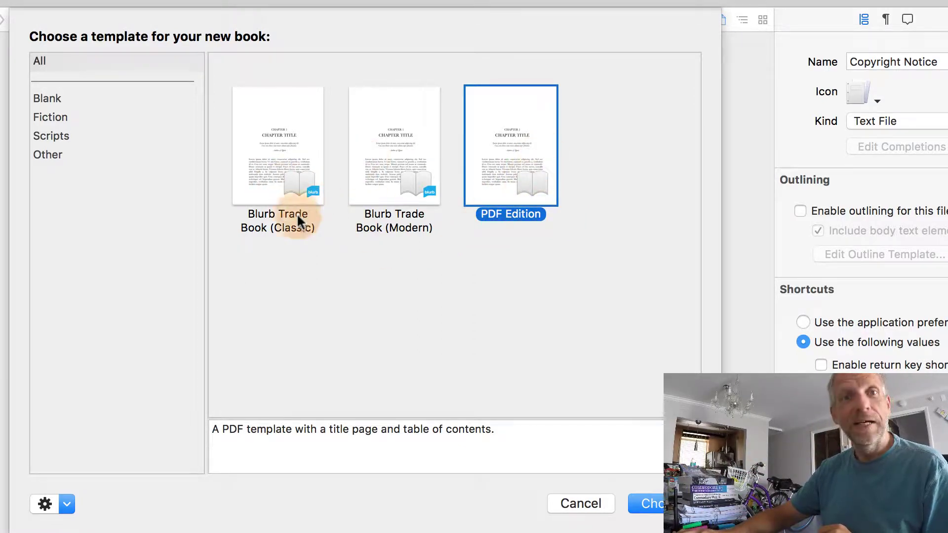
pyautogui.click(270, 165)
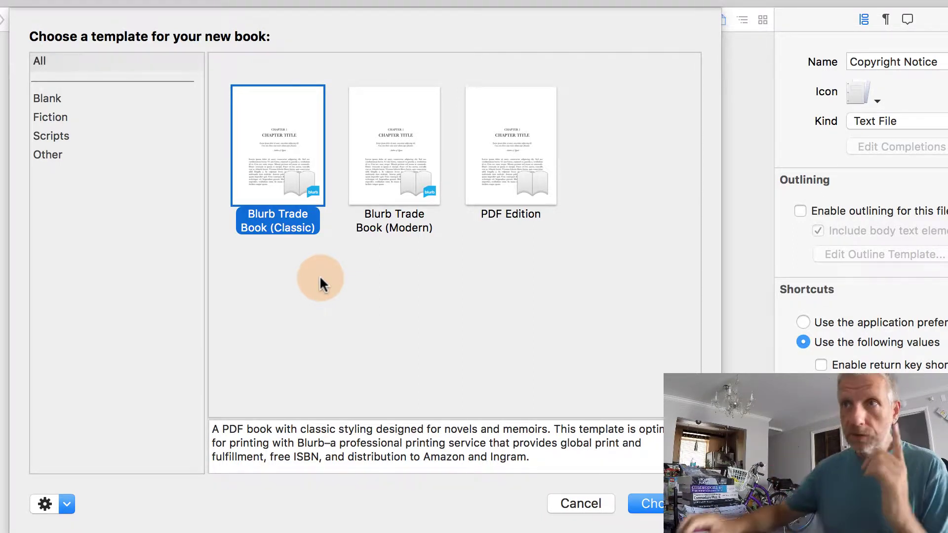
pyautogui.click(512, 172)
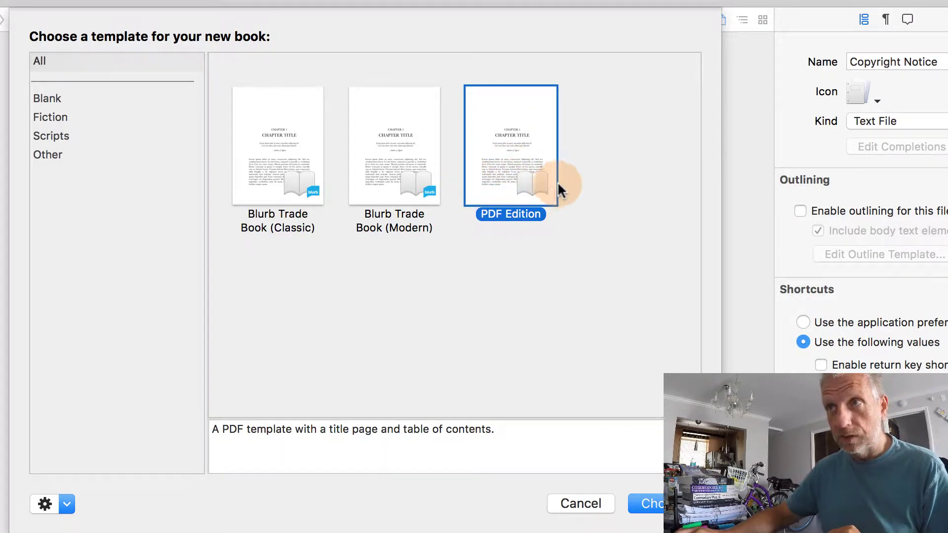
# Step: Create the book from the Blurb Trade Book (Classic) template and name it PDF Edition
pyautogui.click(255, 164)
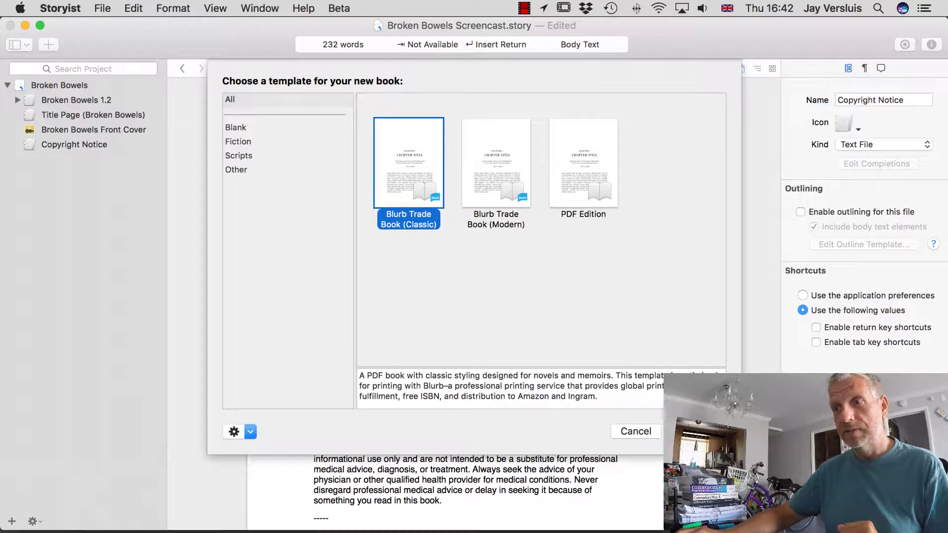
pyautogui.press('Return')
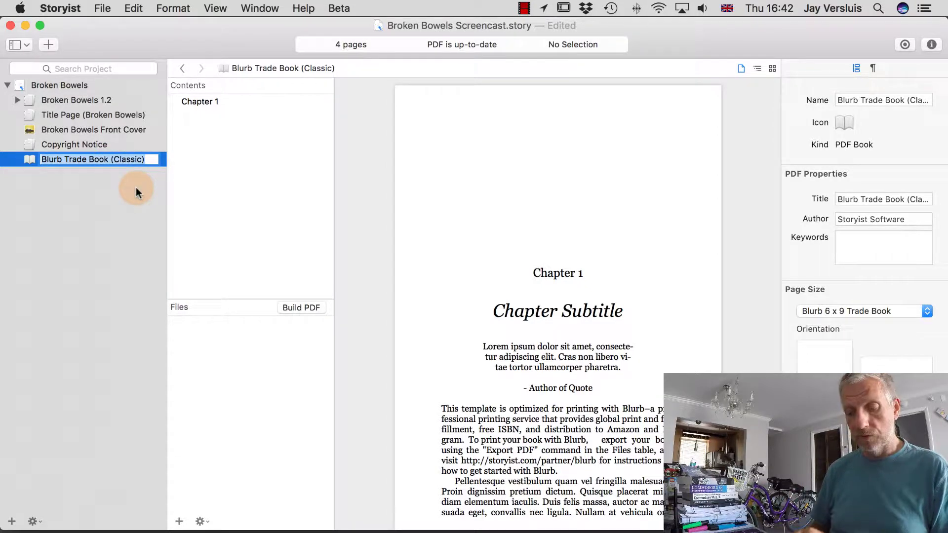
pyautogui.write('PDF Edition')
pyautogui.press('Return')
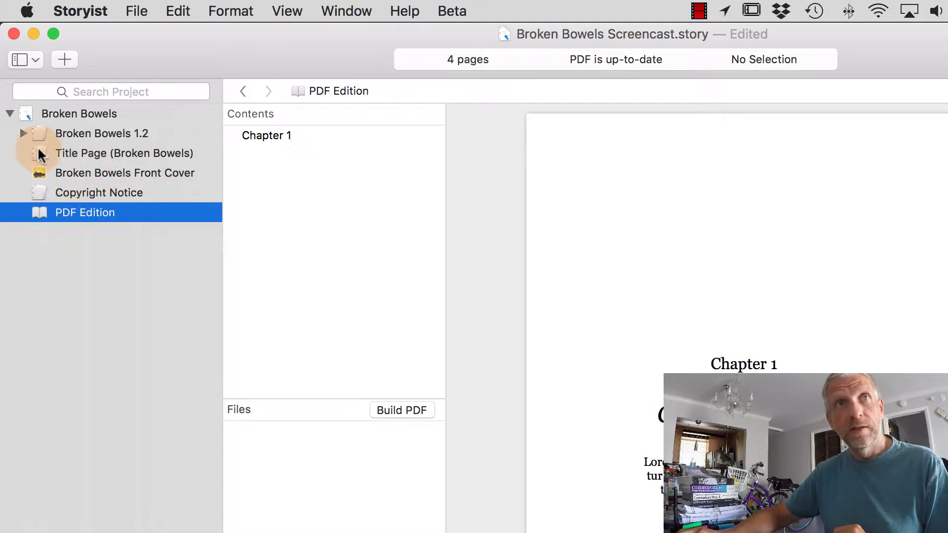
# Step: Examine the chapter list of the Broken Bowels 1.2 manuscript and the sample pages of the PDF Edition book
pyautogui.click(22, 132)
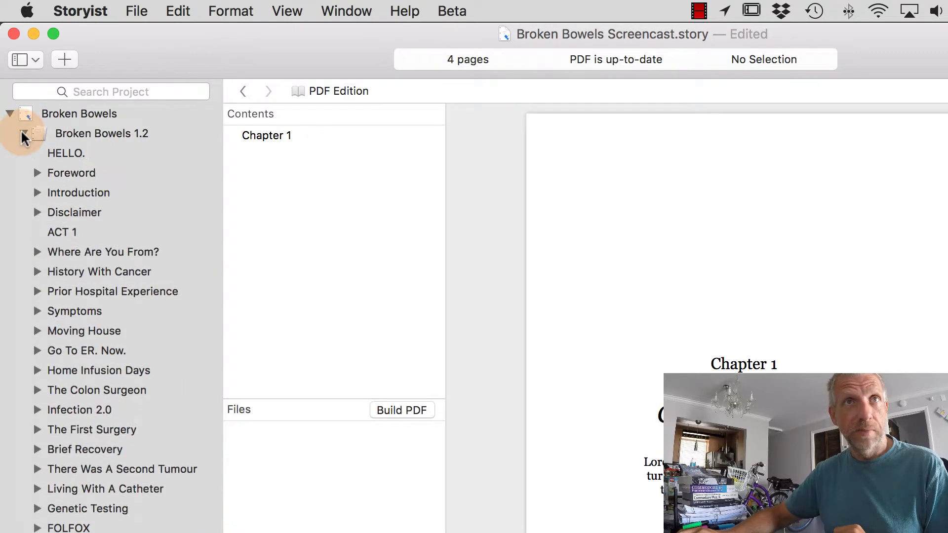
pyautogui.click(22, 132)
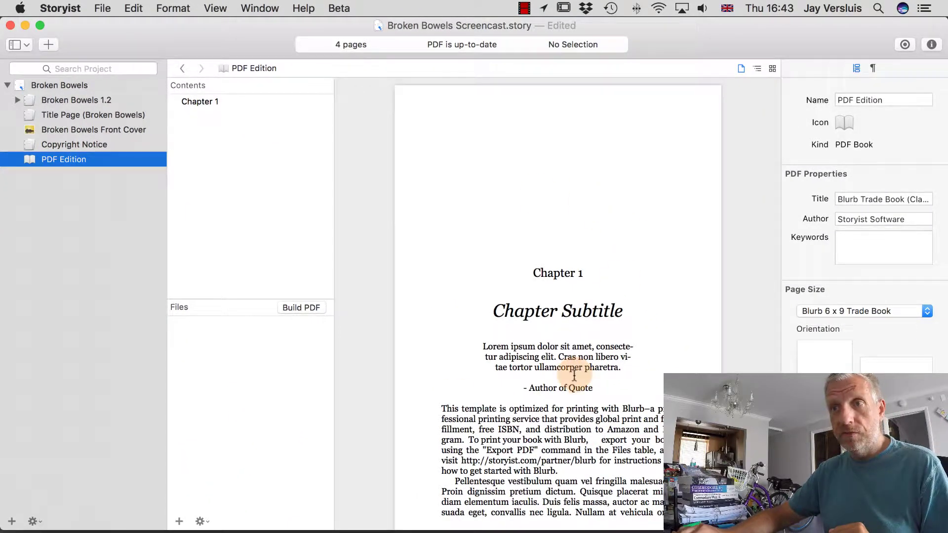
pyautogui.scroll(-10, 573, 377)
pyautogui.scroll(2, 574, 374)
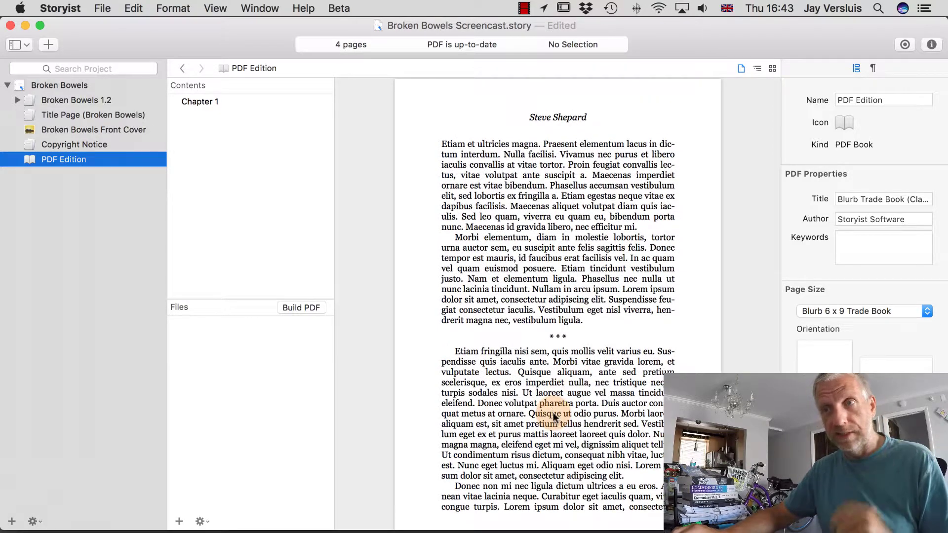
pyautogui.scroll(-3, 525, 336)
pyautogui.scroll(-2, 525, 337)
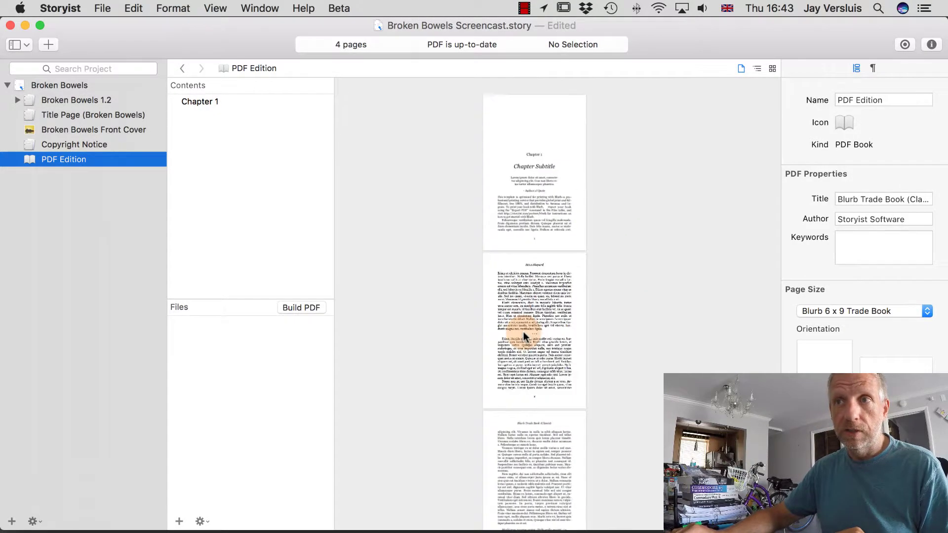
pyautogui.scroll(3, 519, 328)
pyautogui.scroll(-2, 514, 327)
pyautogui.scroll(1, 507, 317)
pyautogui.scroll(4, 501, 231)
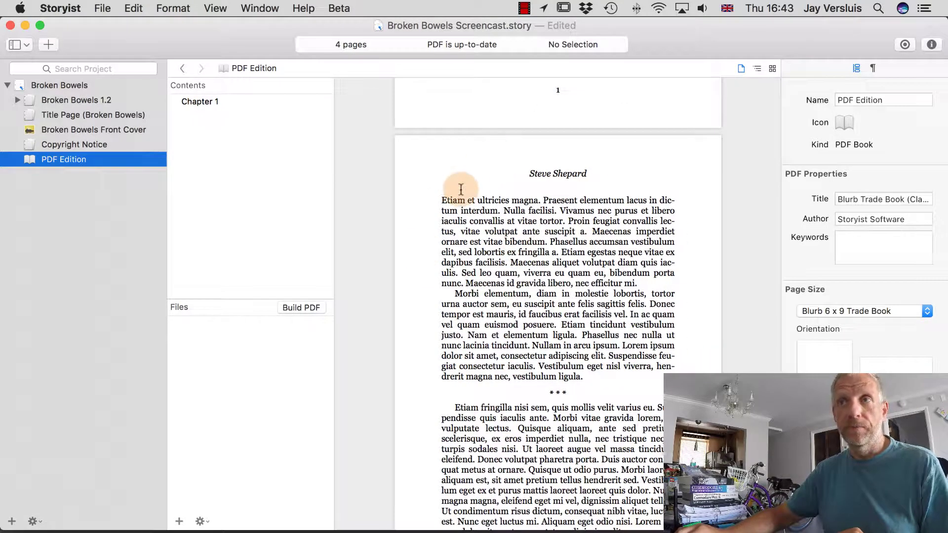
pyautogui.scroll(-3, 543, 287)
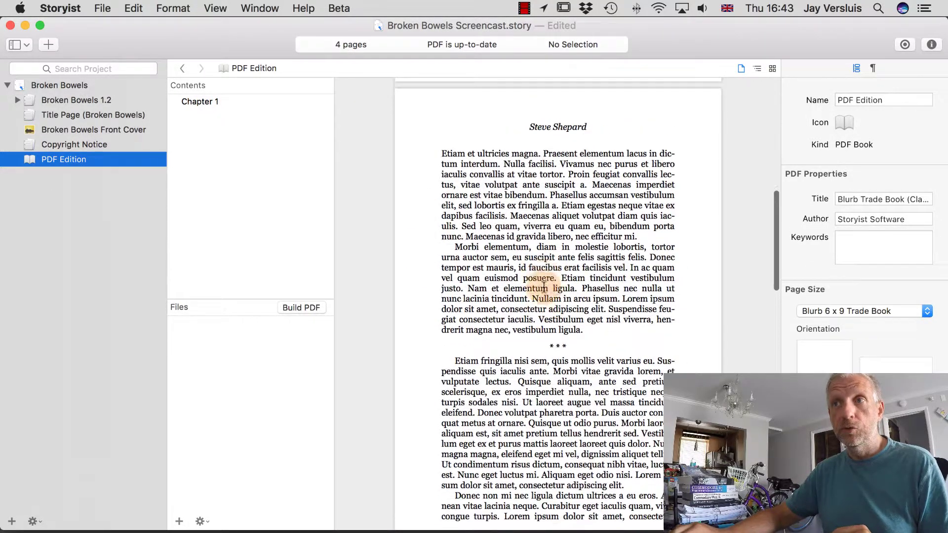
pyautogui.scroll(-2, 521, 326)
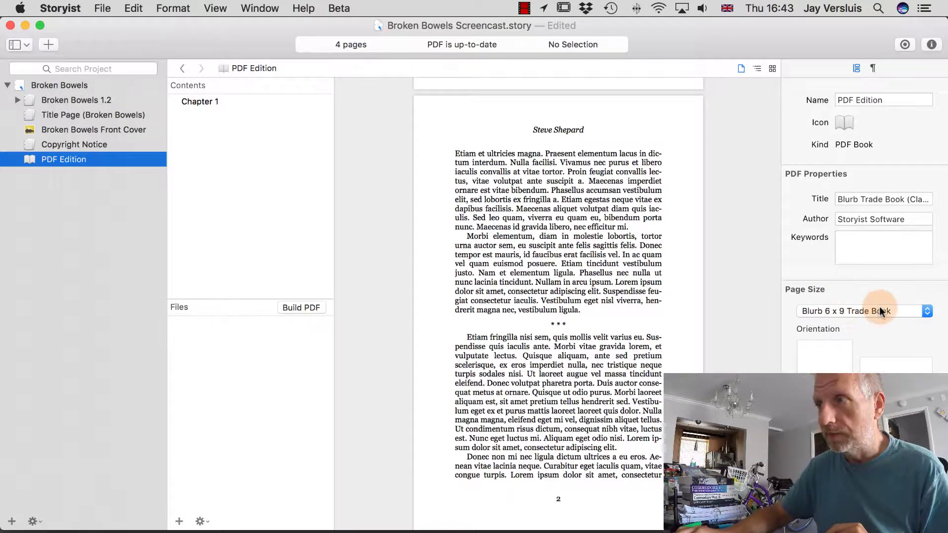
# Step: Review the Blurb page sizes and the other paper formats available for the PDF Edition book, keeping the current size
pyautogui.scroll(-3, 863, 308)
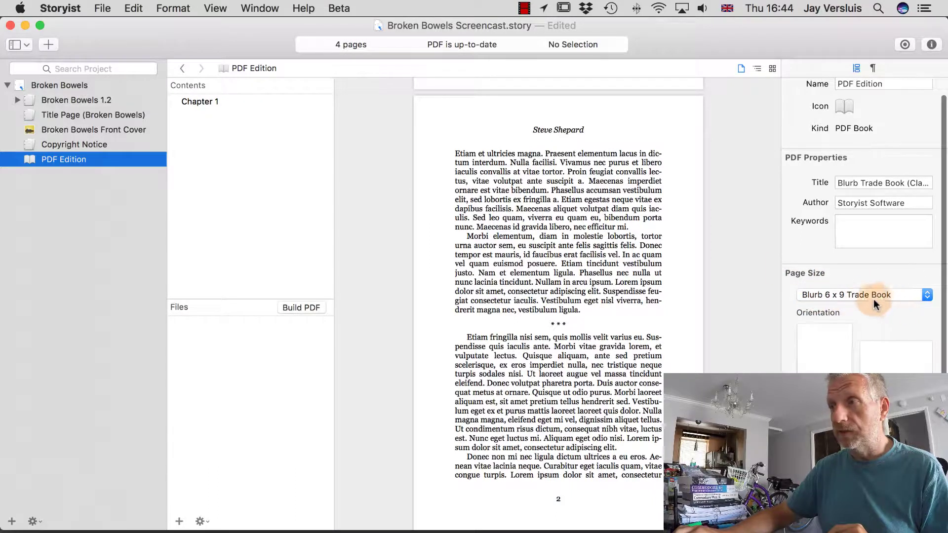
pyautogui.click(927, 296)
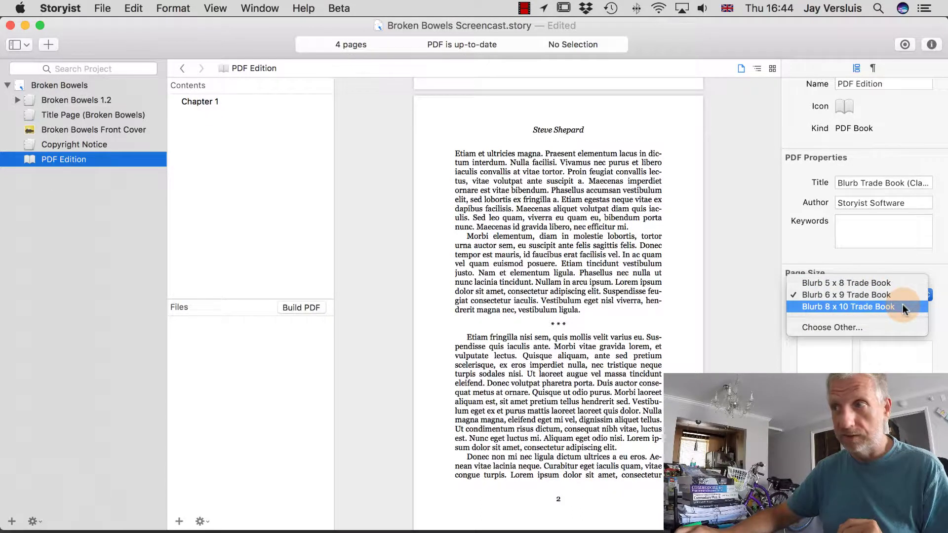
pyautogui.click(898, 327)
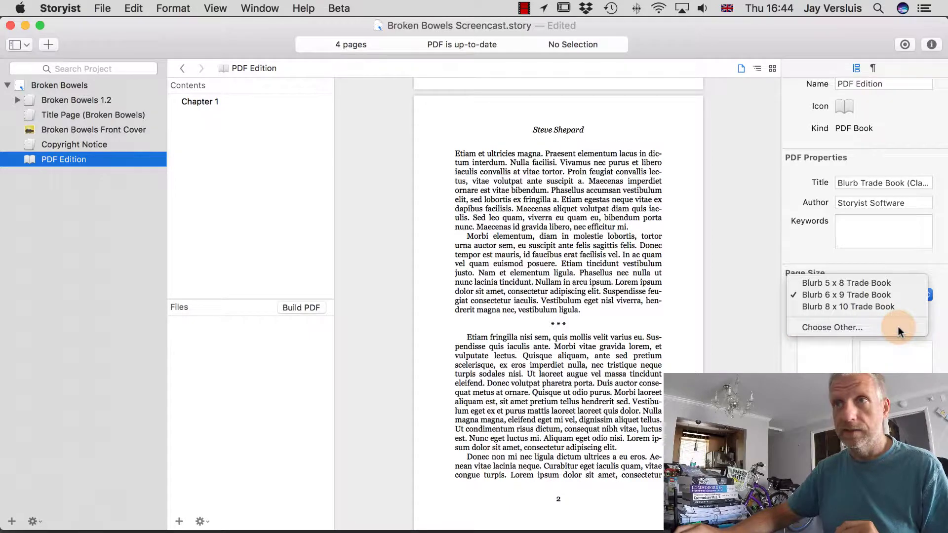
pyautogui.click(548, 82)
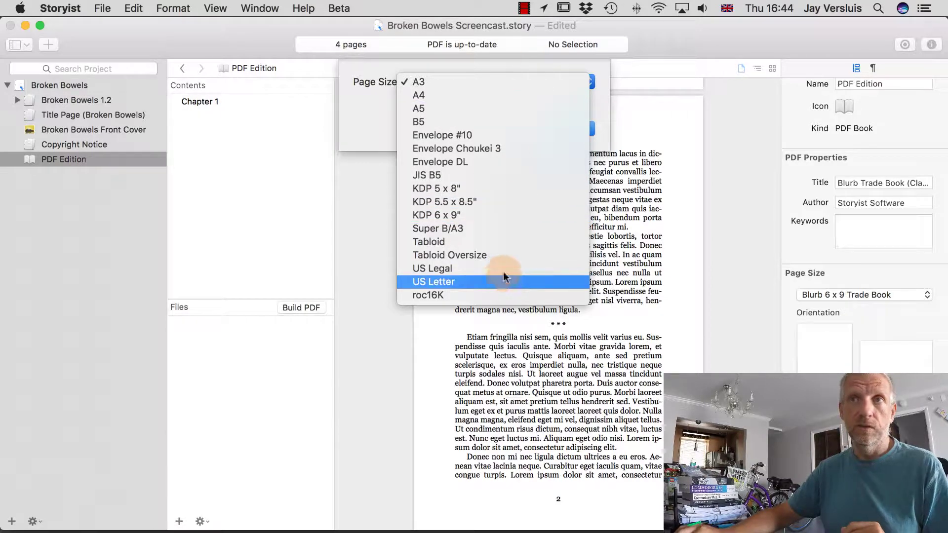
pyautogui.click(361, 124)
pyautogui.click(509, 128)
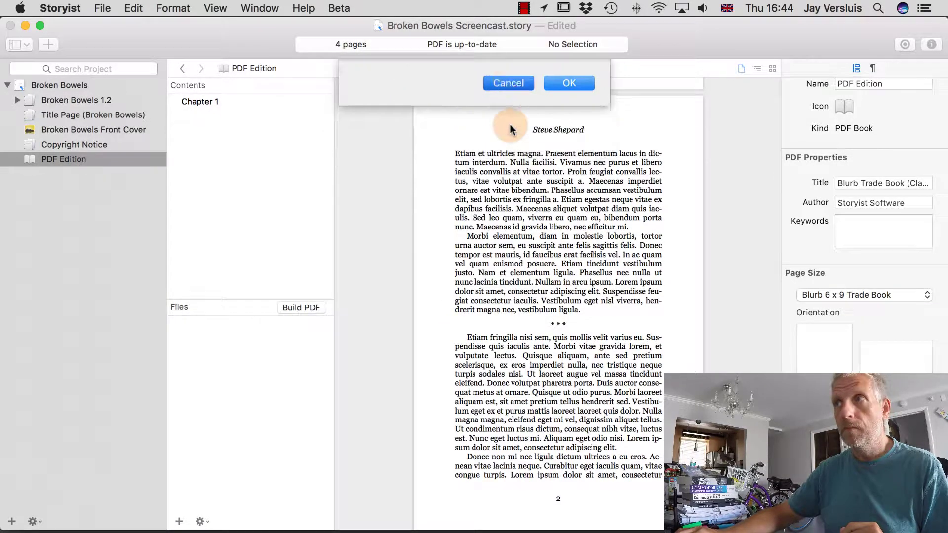
# Step: Review the book's PDF properties and page size settings, temporarily collapsing the PDF Properties section
pyautogui.scroll(1, 815, 222)
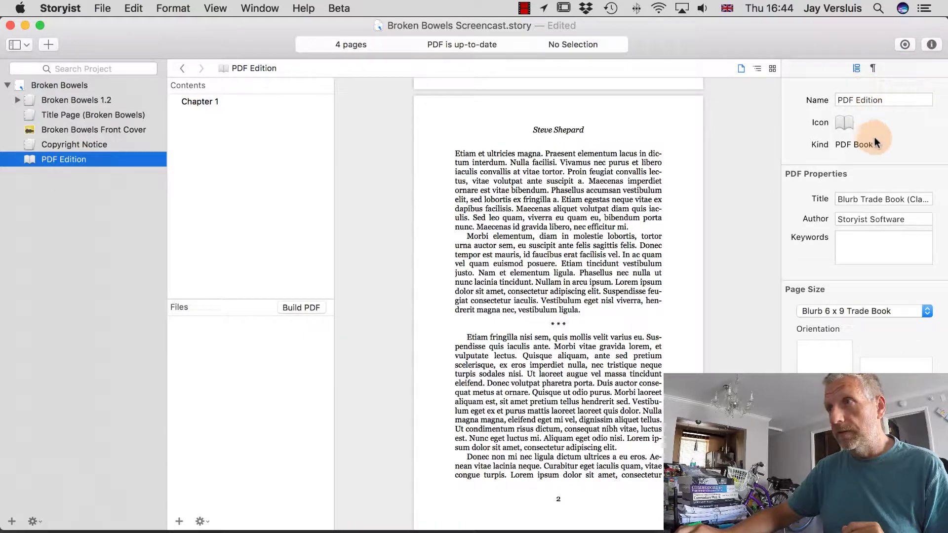
pyautogui.scroll(-2, 888, 163)
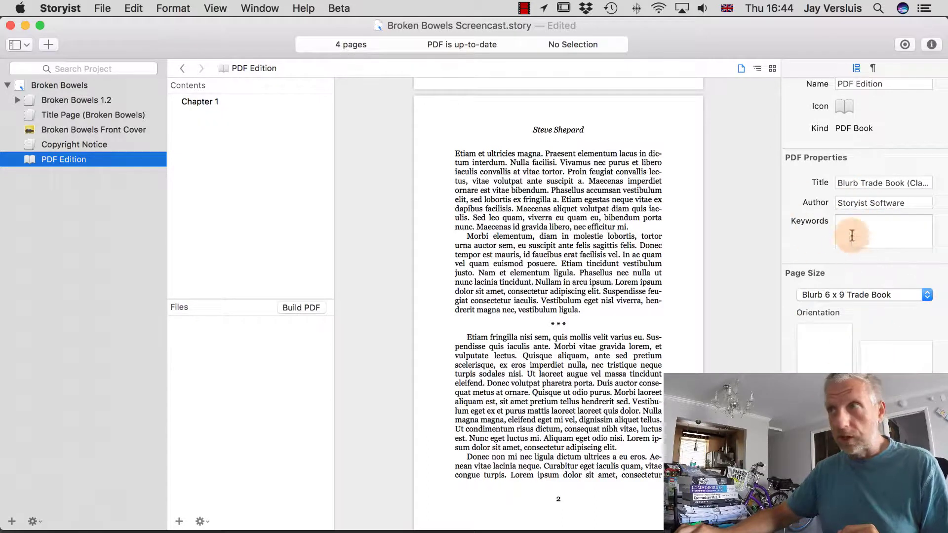
pyautogui.moveTo(814, 157)
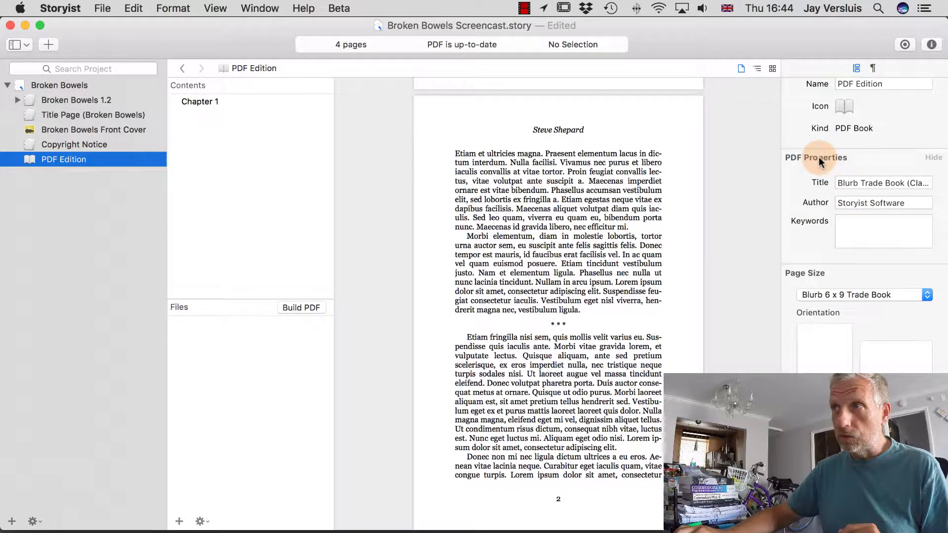
pyautogui.click(936, 161)
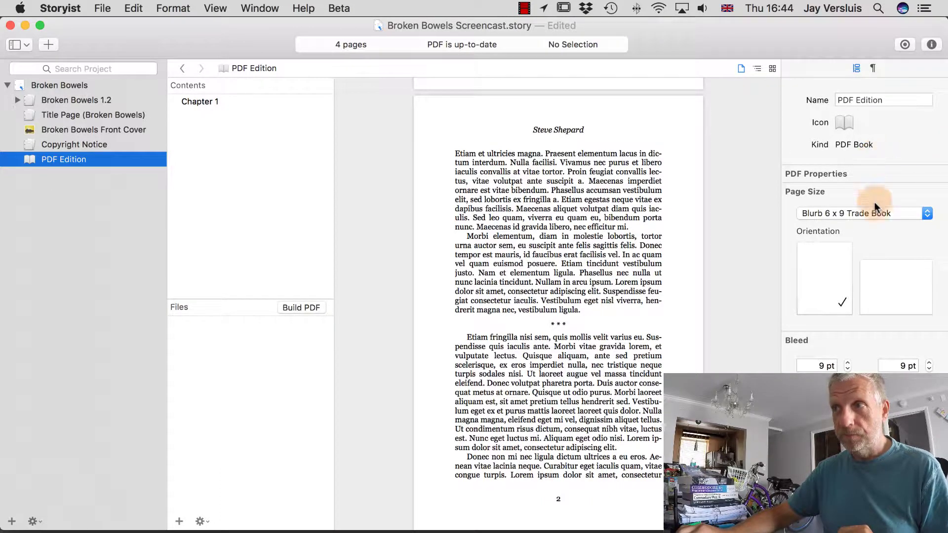
pyautogui.click(838, 174)
pyautogui.scroll(-2, 807, 232)
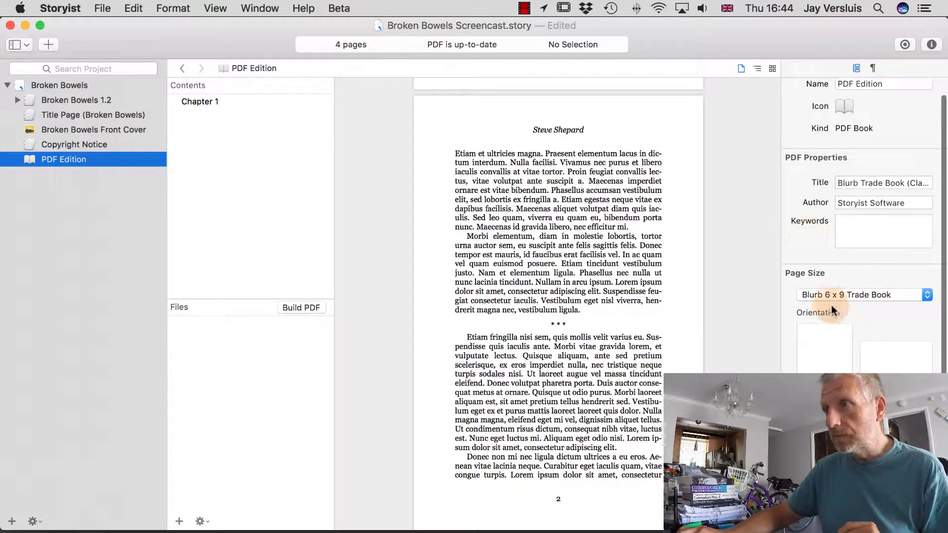
pyautogui.click(873, 300)
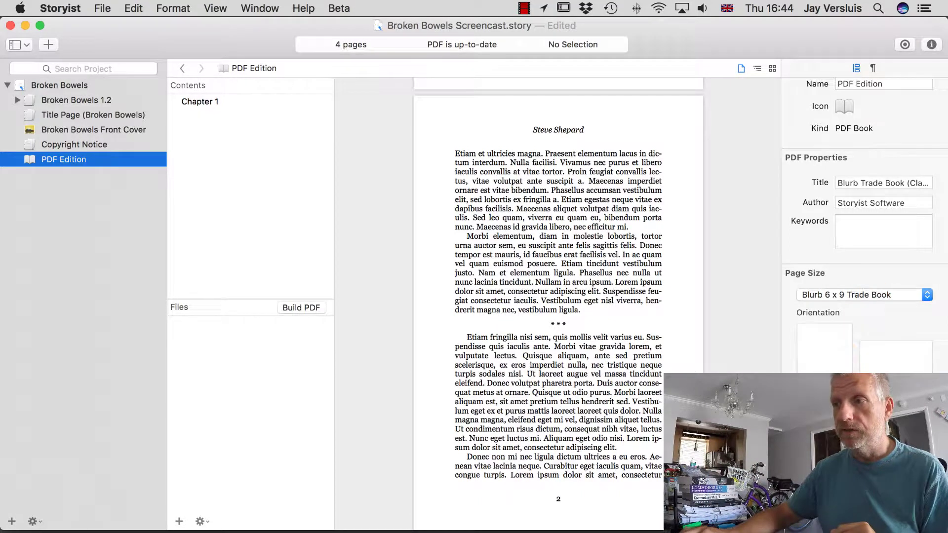
# Step: Show the book's file style settings and add the Copyright Notice to the files of the PDF Edition book
pyautogui.click(873, 68)
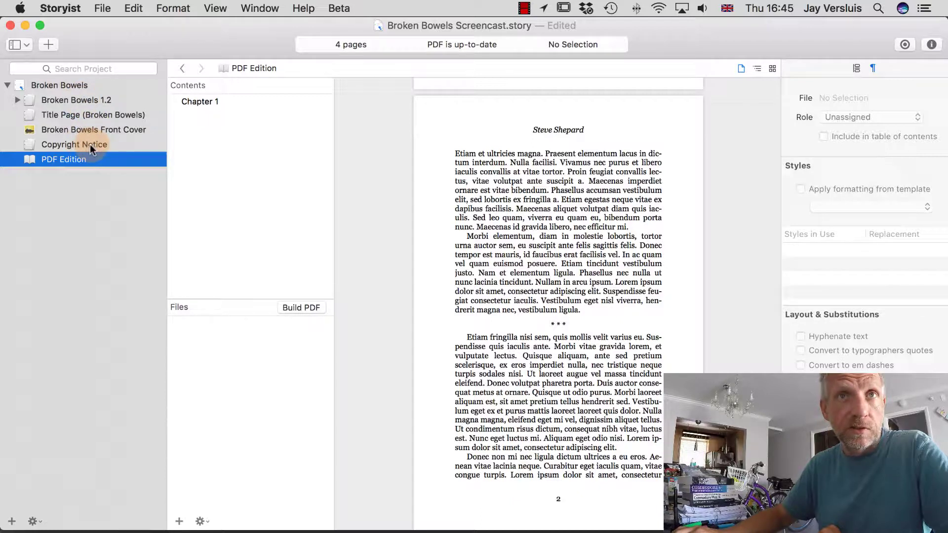
pyautogui.moveTo(89, 144); pyautogui.dragTo(295, 386)
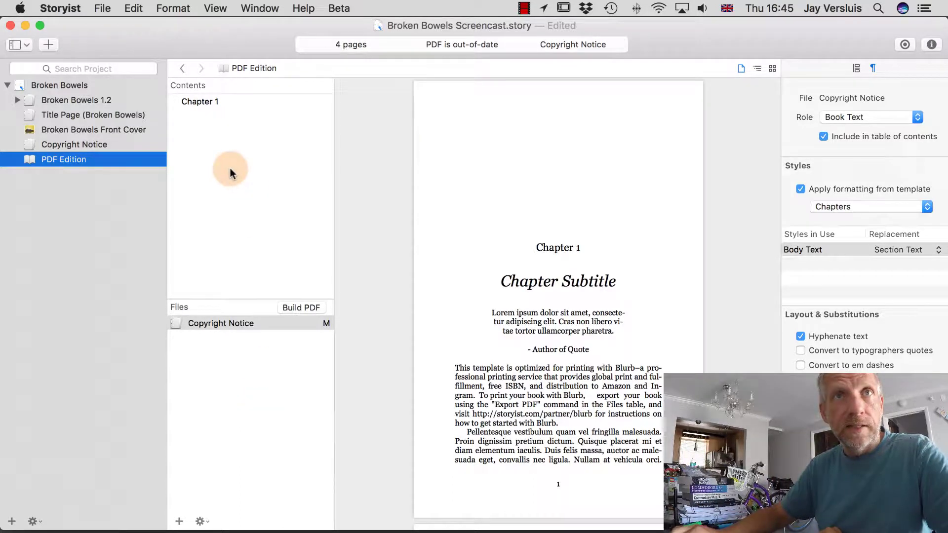
# Step: Add the Broken Bowels 1.2 manuscript and the Copyright Notice together from the project to the files of the PDF Edition book
pyautogui.click(84, 100)
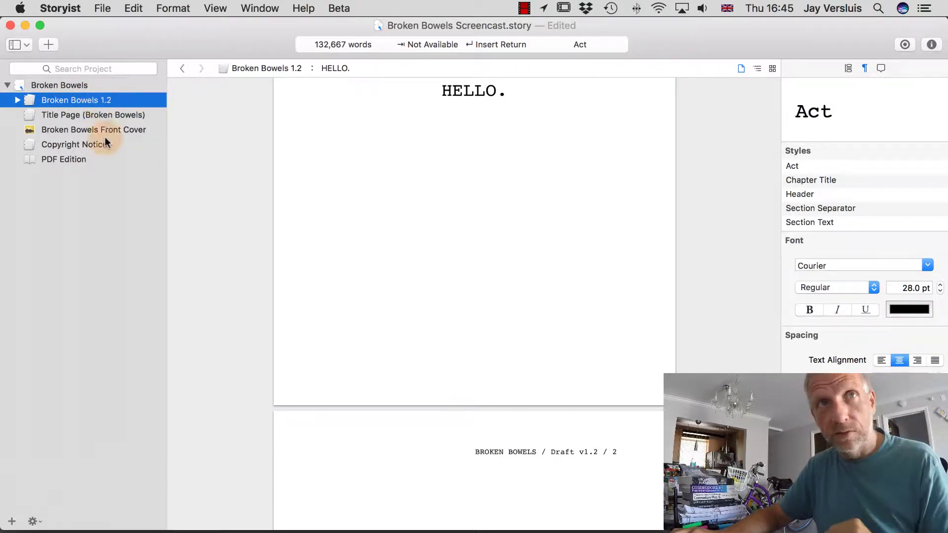
pyautogui.click(72, 160)
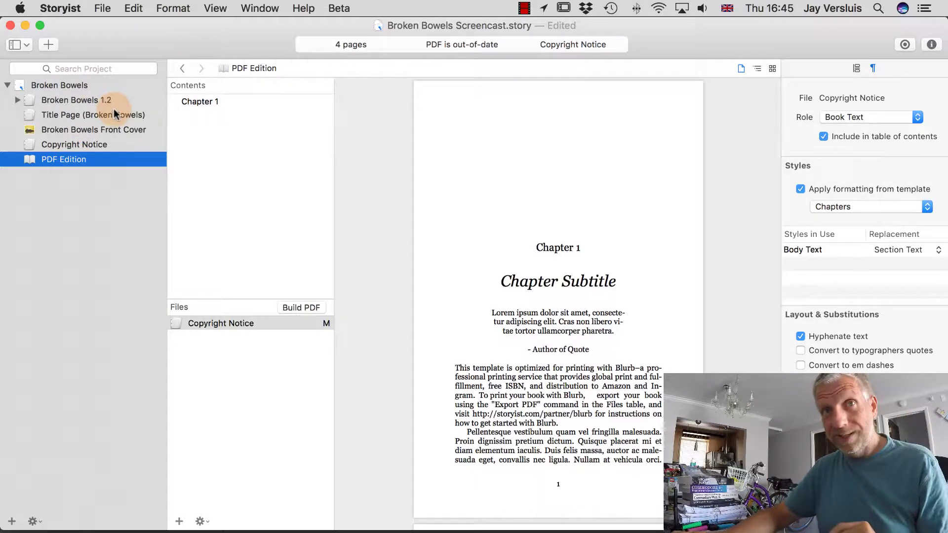
pyautogui.click(180, 522)
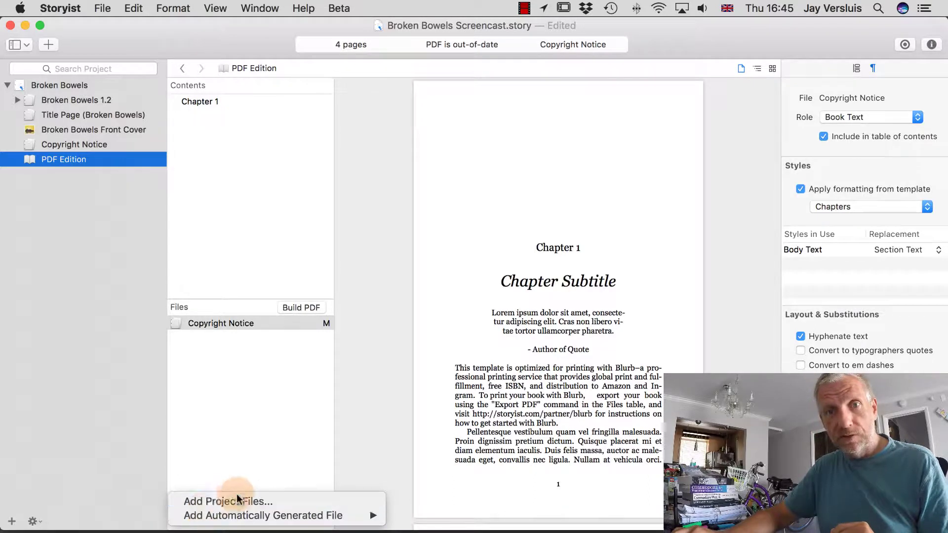
pyautogui.click(268, 501)
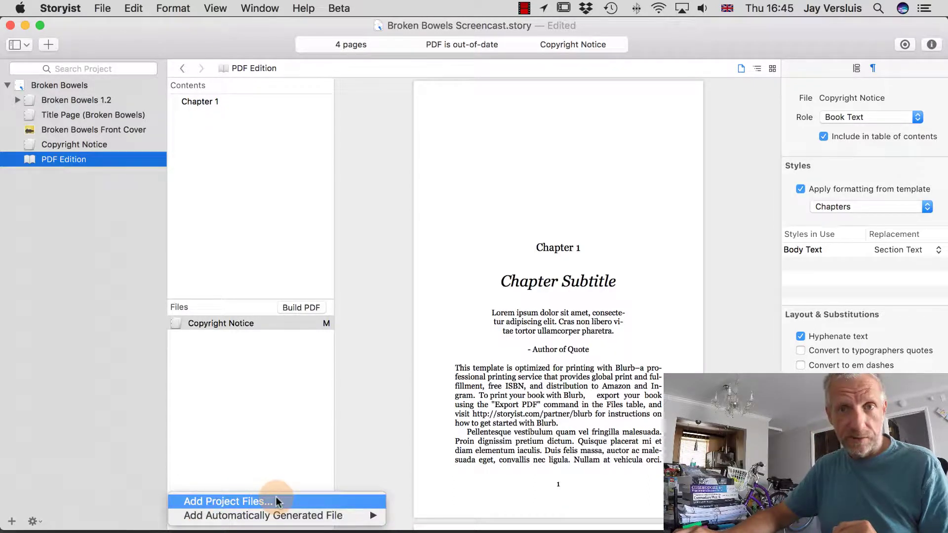
pyautogui.click(277, 501)
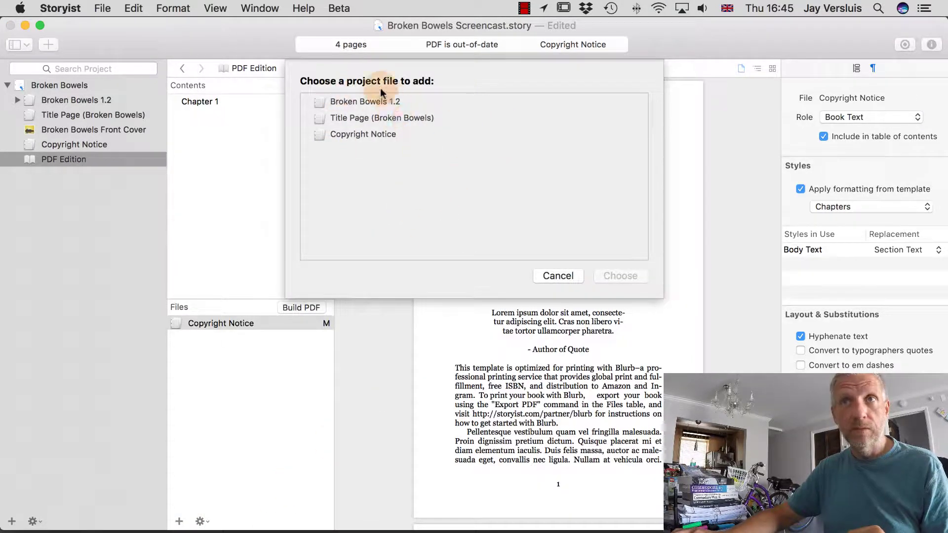
pyautogui.click(366, 103)
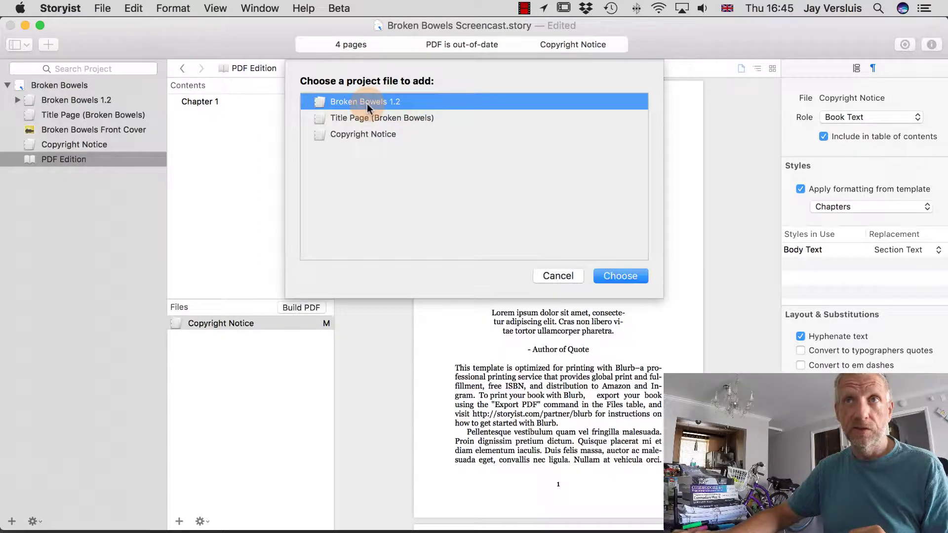
pyautogui.keyDown('shift'); pyautogui.click(388, 133); pyautogui.keyUp('shift')
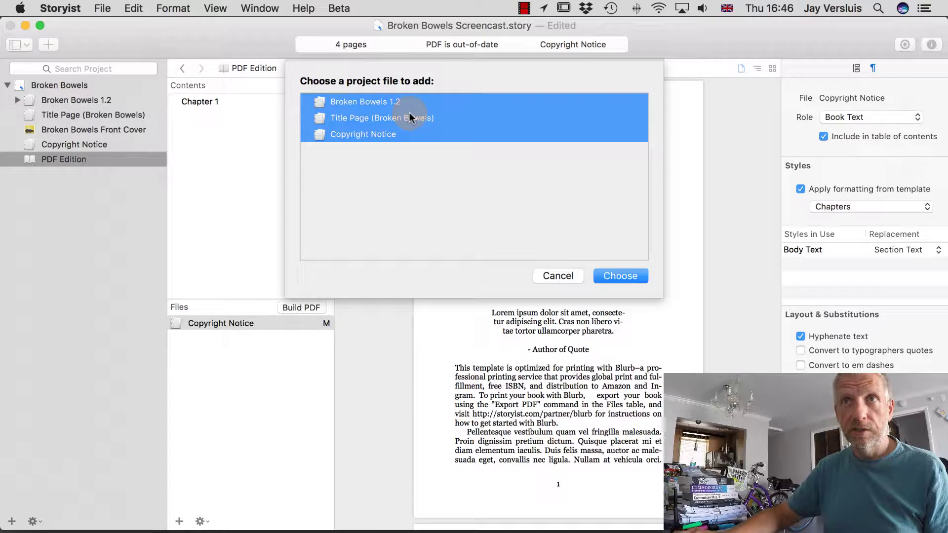
pyautogui.click(408, 118)
pyautogui.click(386, 134)
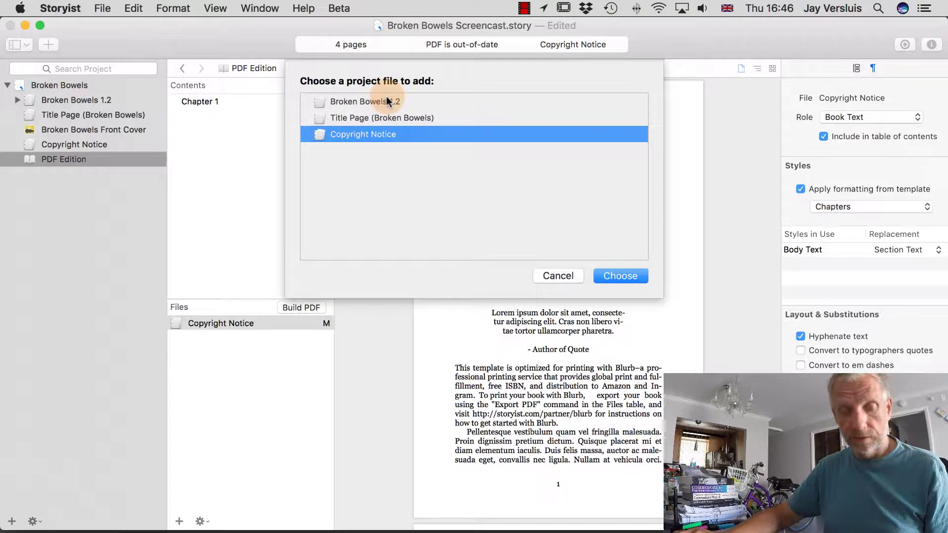
pyautogui.keyDown('super'); pyautogui.click(387, 101); pyautogui.keyUp('super')
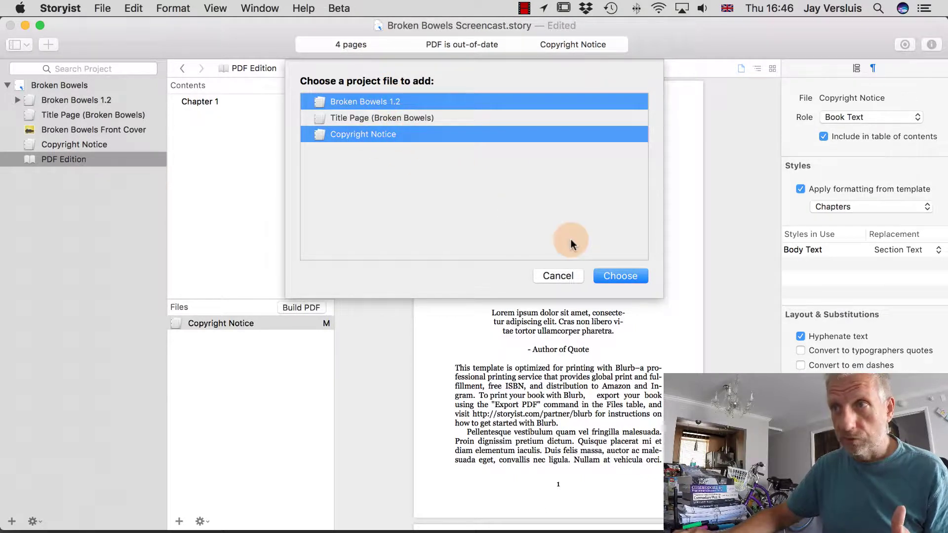
pyautogui.click(631, 276)
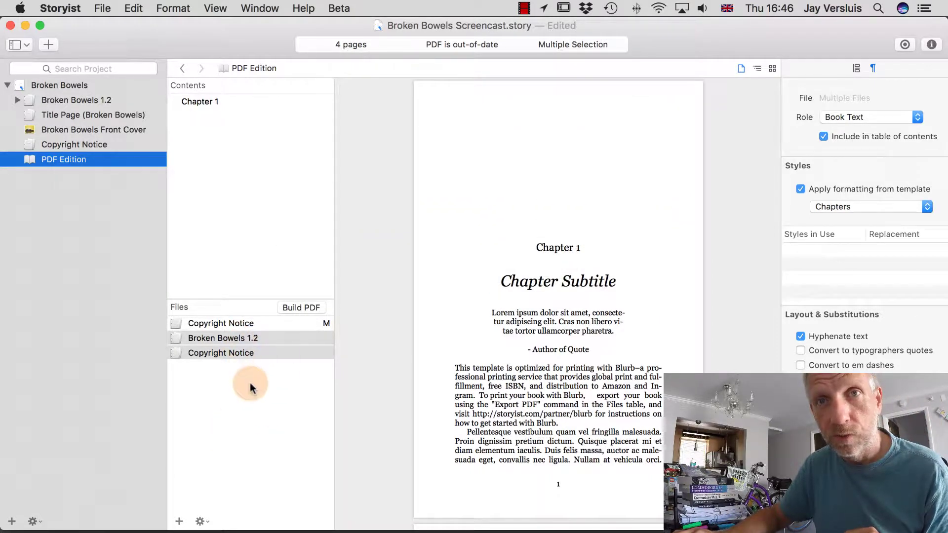
# Step: Remove the duplicate Copyright Notice below Broken Bowels 1.2 from the book's files and select the remaining one
pyautogui.click(295, 391)
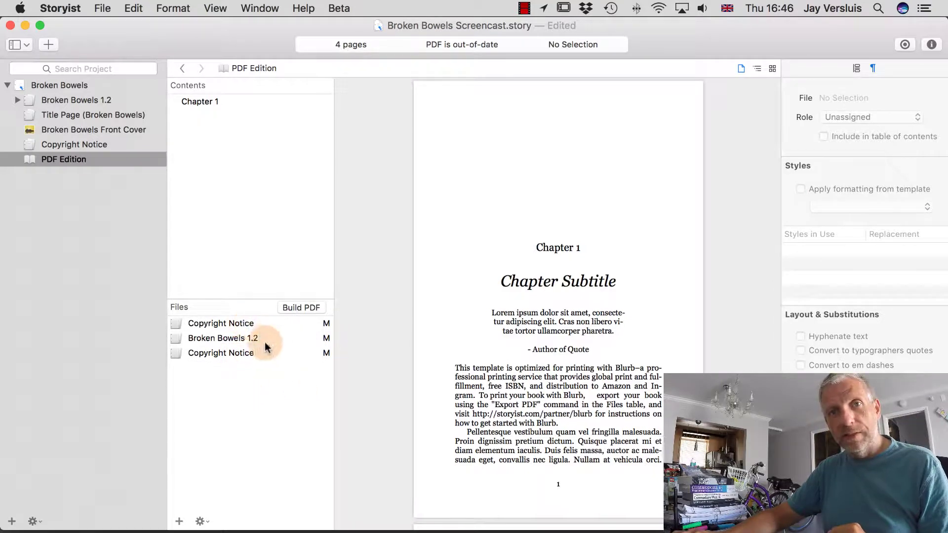
pyautogui.click(236, 352)
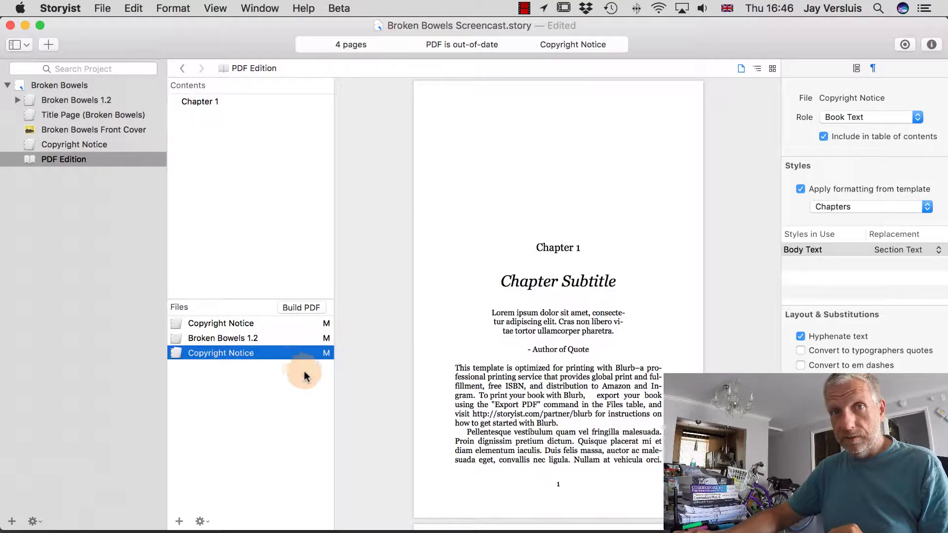
pyautogui.press('Delete')
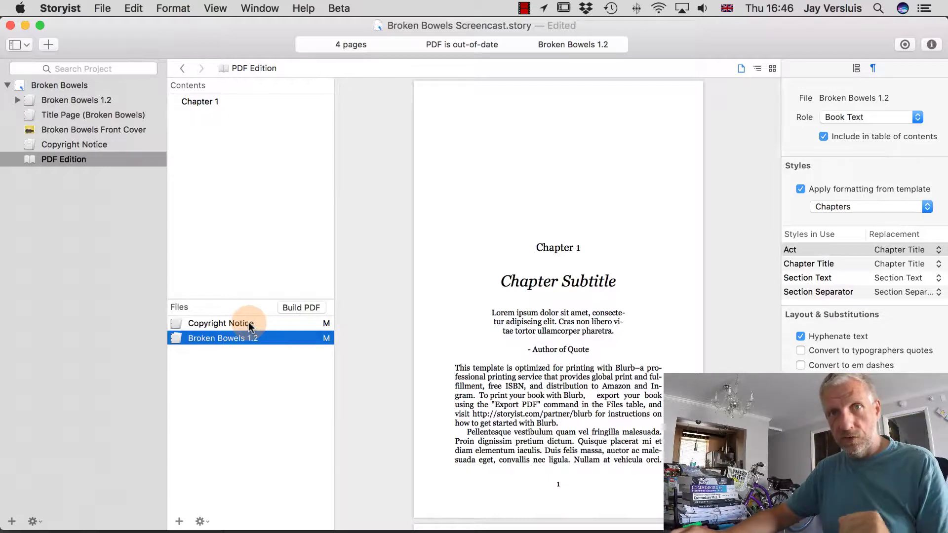
pyautogui.moveTo(250, 327)
pyautogui.mouseDown()
pyautogui.moveTo(251, 359)
pyautogui.moveTo(249, 310)
pyautogui.moveTo(249, 320)
pyautogui.mouseUp()
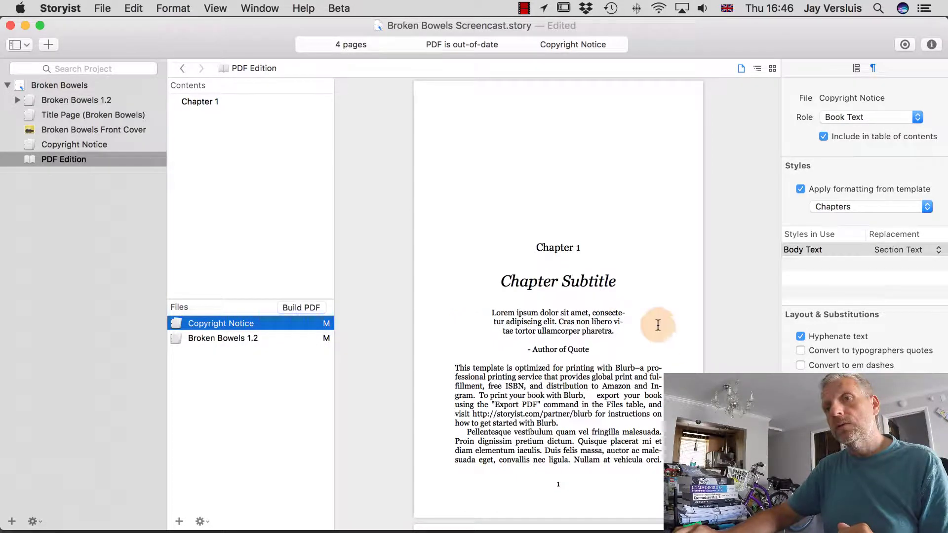
# Step: Build the PDF of the PDF Edition book from its Copyright Notice and Broken Bowels 1.2 files
pyautogui.scroll(-10, 660, 358)
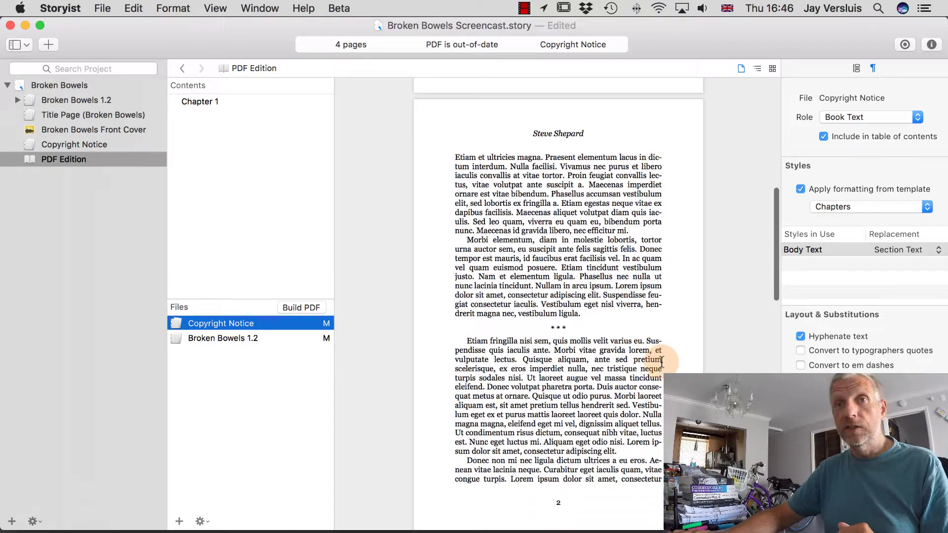
pyautogui.scroll(10, 662, 361)
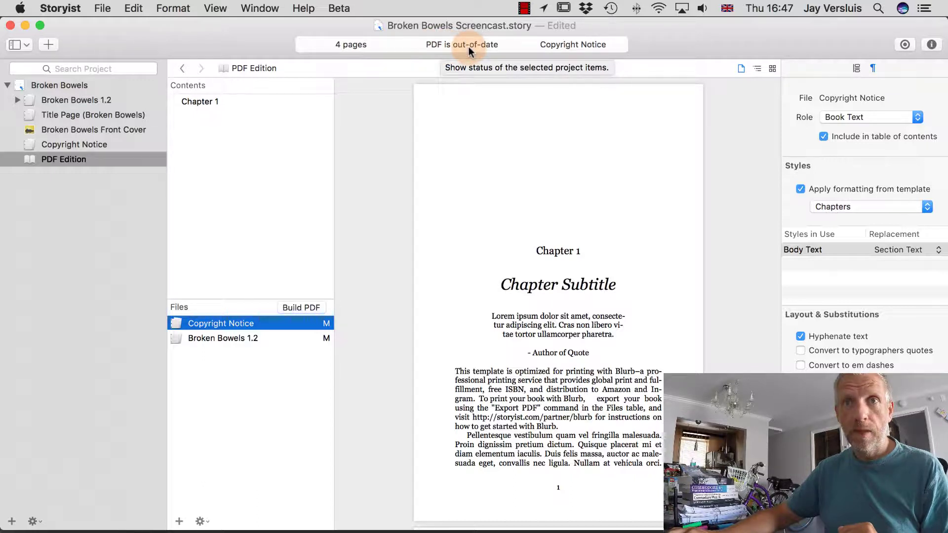
pyautogui.click(302, 307)
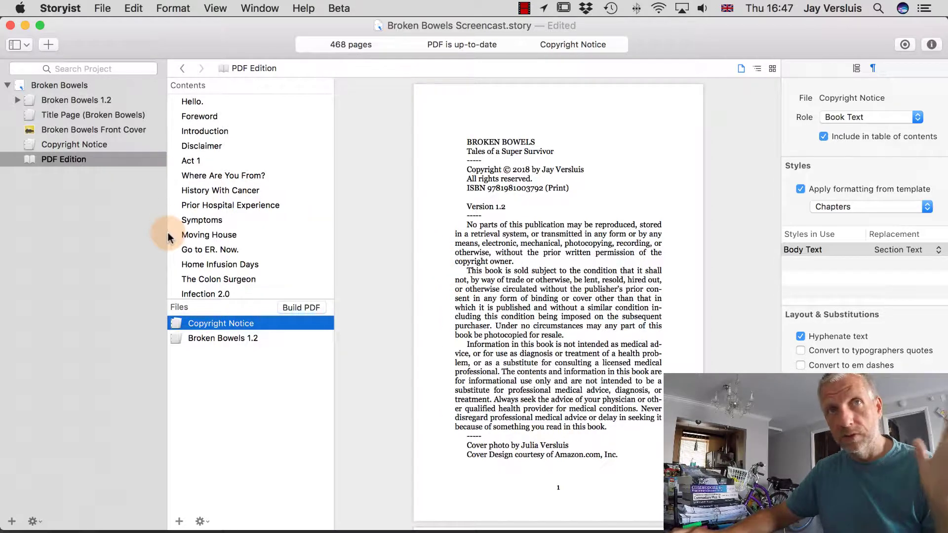
# Step: Compare the layout and fonts of the original Copyright Notice document with its page in the built PDF Edition
pyautogui.click(106, 143)
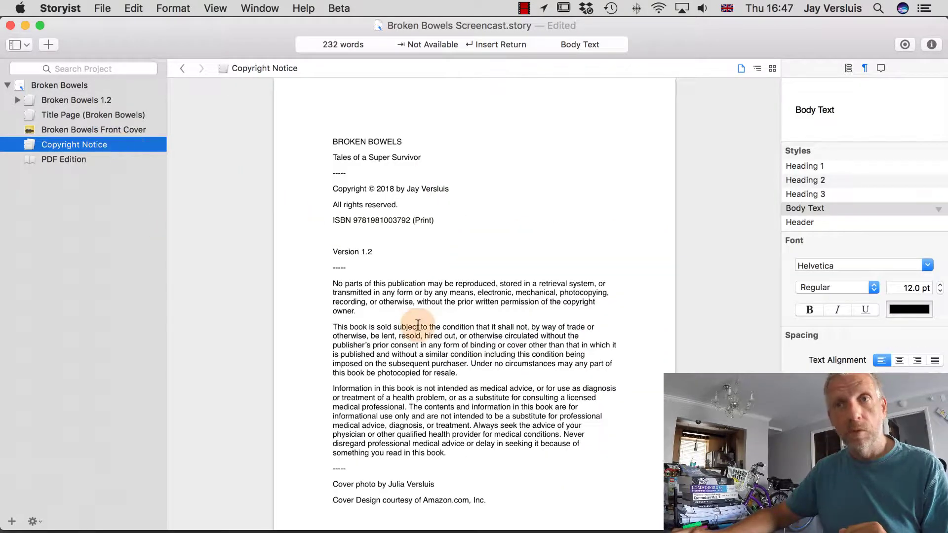
pyautogui.scroll(-5, 483, 301)
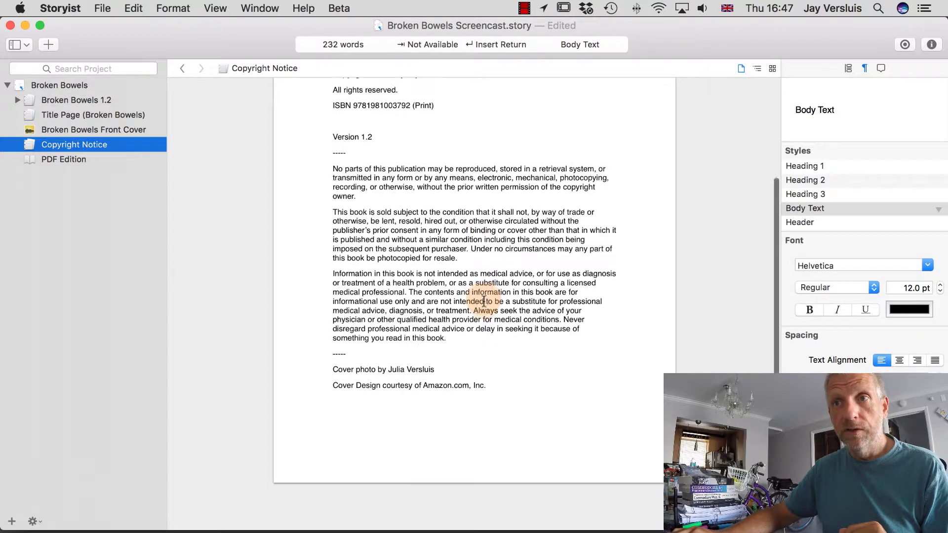
pyautogui.scroll(2, 484, 301)
pyautogui.scroll(-5, 486, 239)
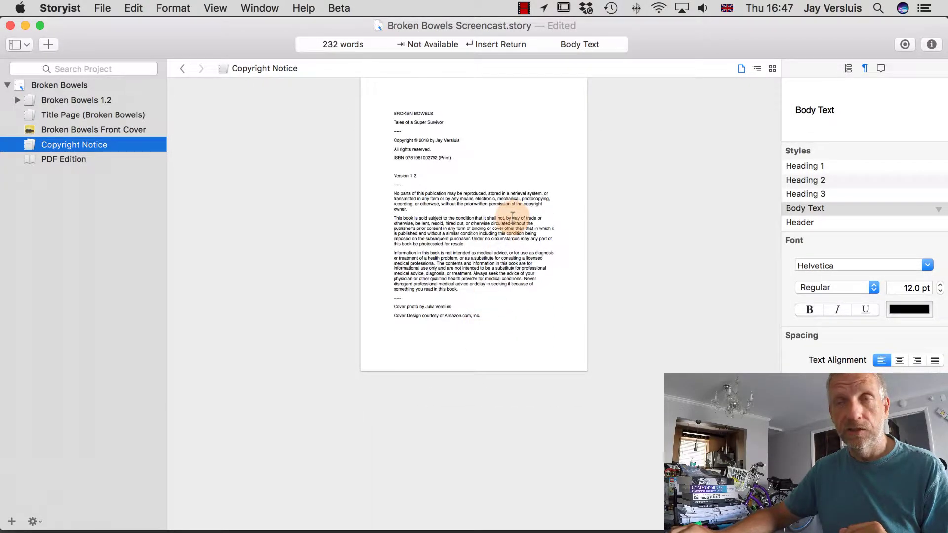
pyautogui.scroll(5, 513, 217)
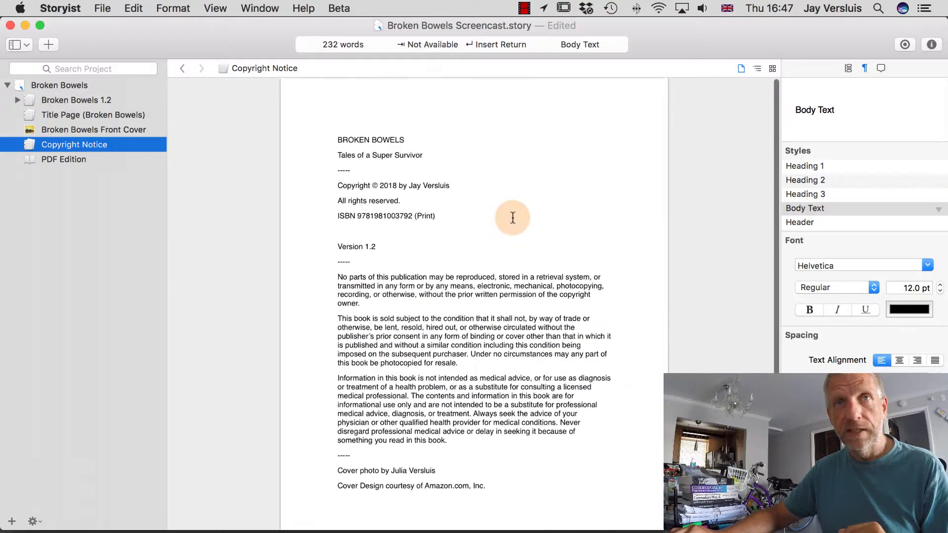
pyautogui.click(73, 160)
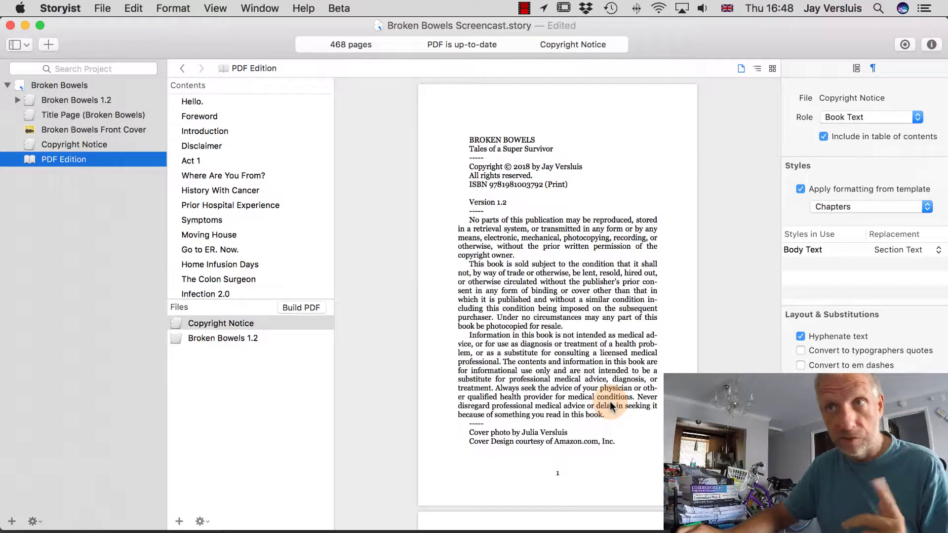
# Step: Examine the opening pages of the built book, including the Foreword and Introduction, with their headers and page numbers
pyautogui.scroll(-10, 594, 364)
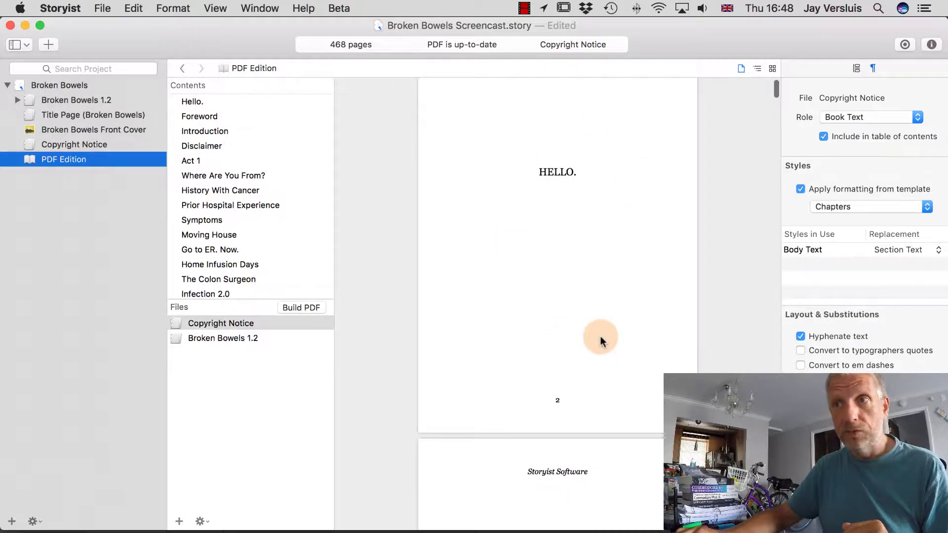
pyautogui.scroll(-5, 600, 336)
pyautogui.scroll(-5, 600, 336)
pyautogui.scroll(5, 600, 336)
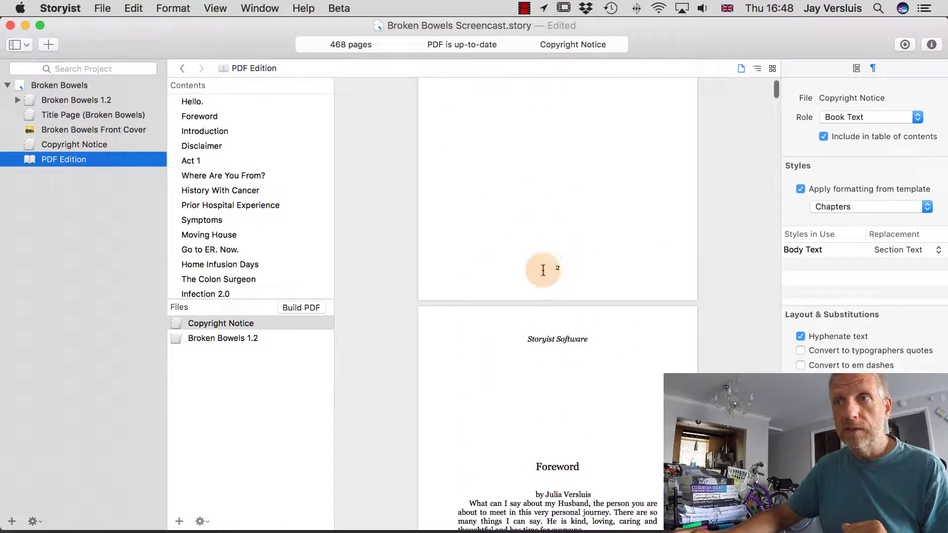
pyautogui.scroll(-5, 641, 343)
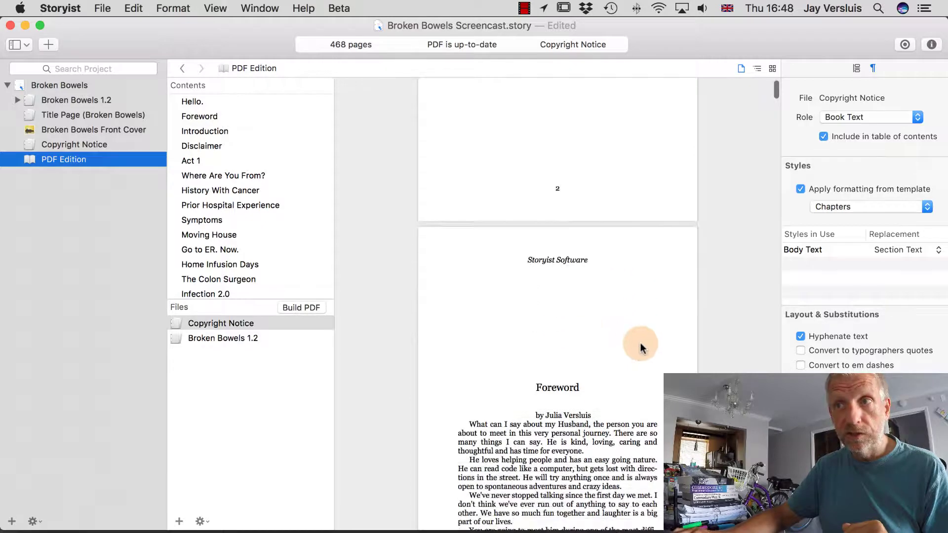
pyautogui.scroll(-3, 641, 342)
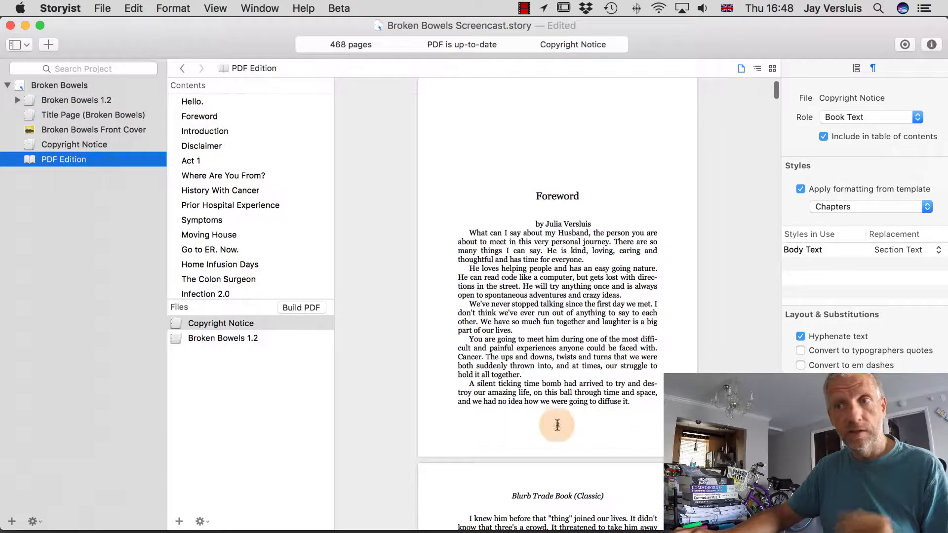
pyautogui.scroll(-10, 592, 429)
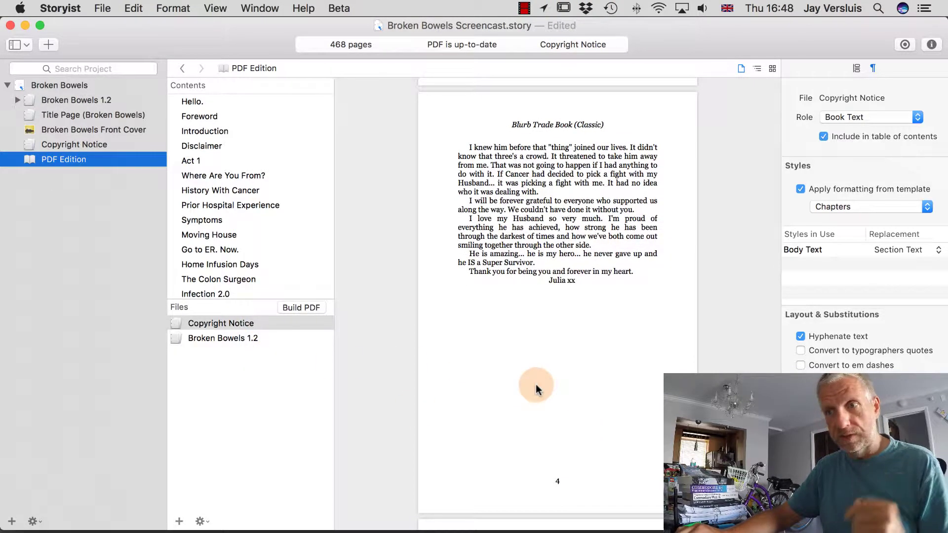
pyautogui.scroll(-10, 535, 384)
pyautogui.scroll(-2, 535, 384)
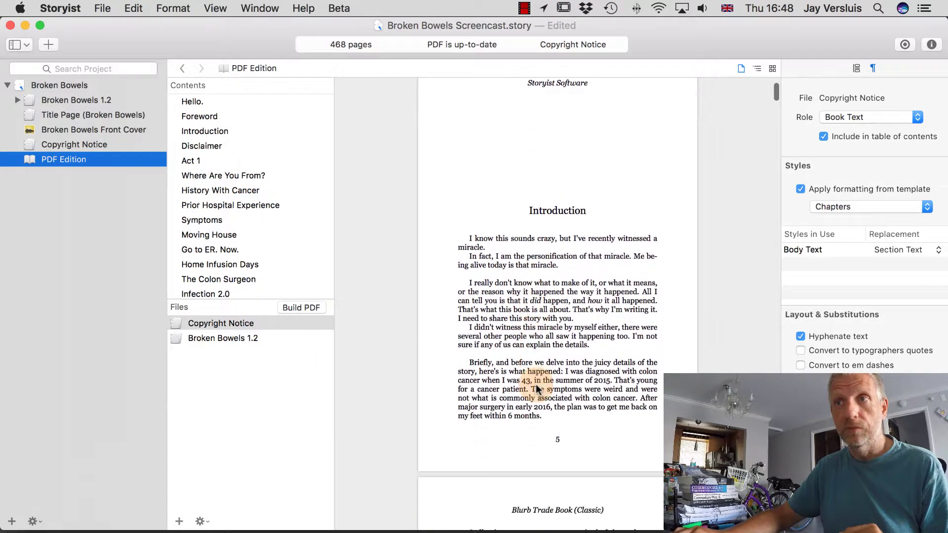
pyautogui.scroll(2, 536, 384)
pyautogui.scroll(-1, 536, 388)
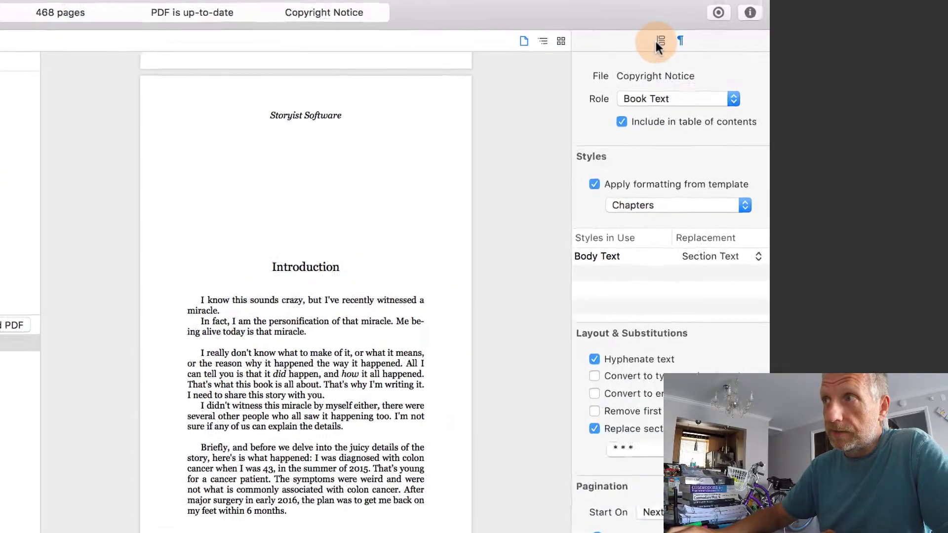
# Step: Set the PDF Edition book's page size to Blurb 5 x 8 Trade Book and rebuild the PDF
pyautogui.click(855, 68)
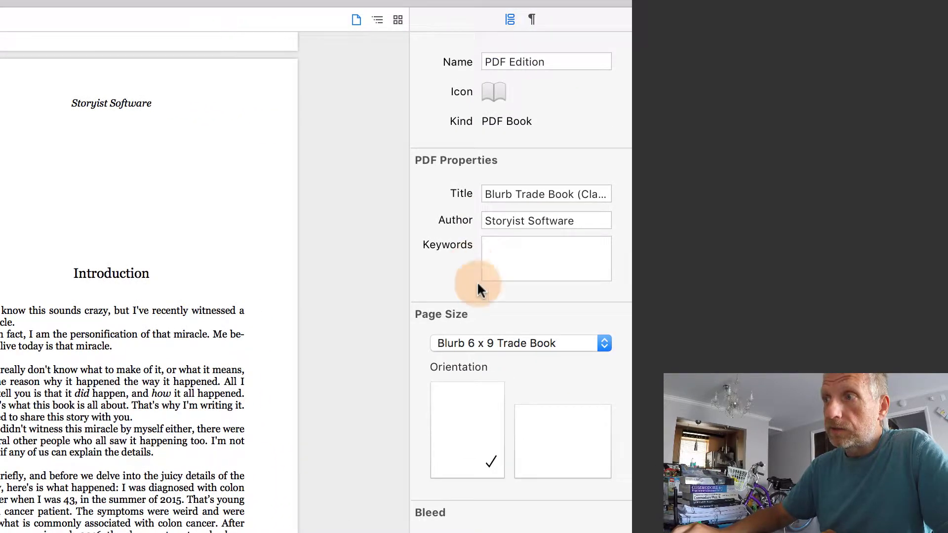
pyautogui.click(524, 342)
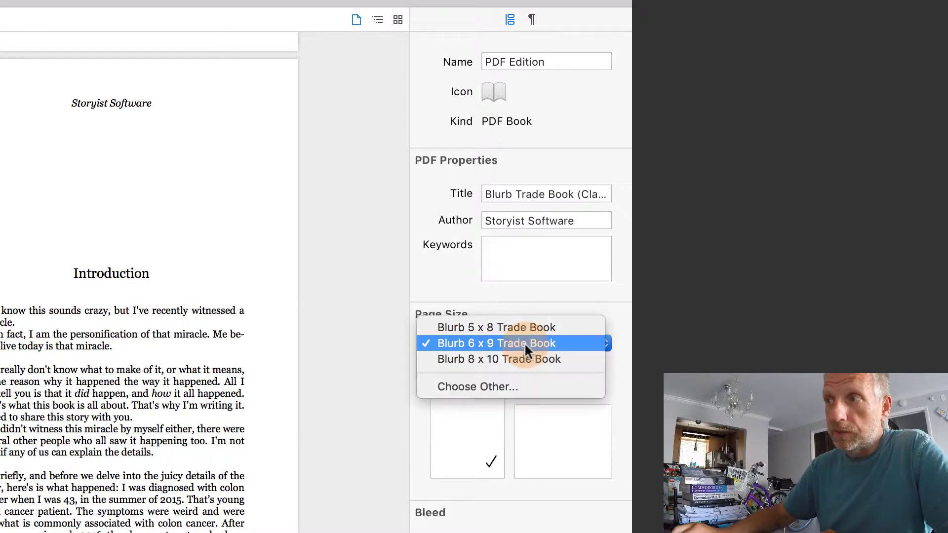
pyautogui.click(566, 327)
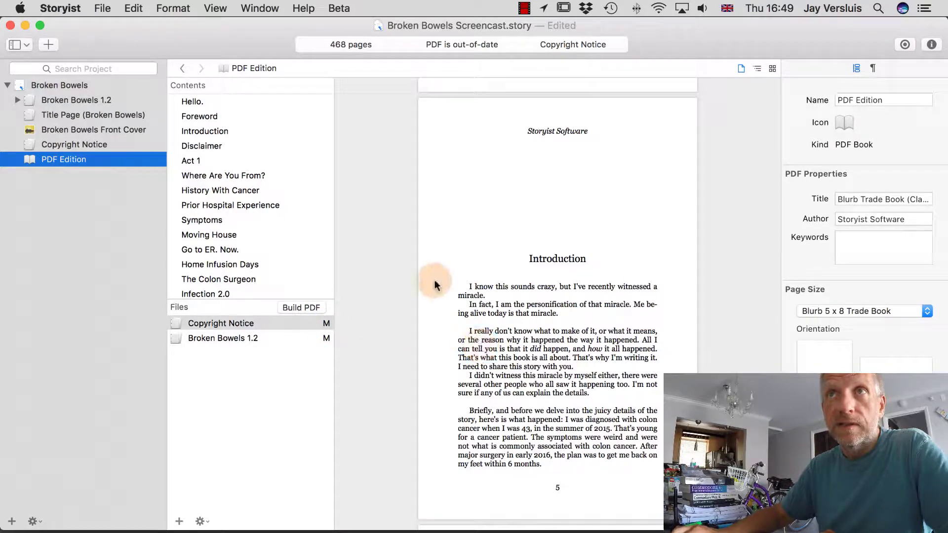
pyautogui.click(306, 307)
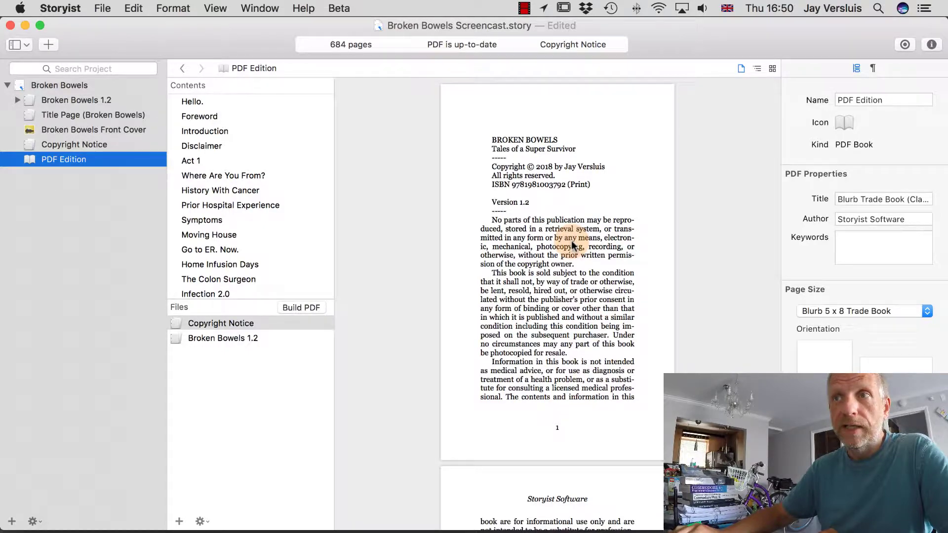
pyautogui.scroll(-10, 571, 243)
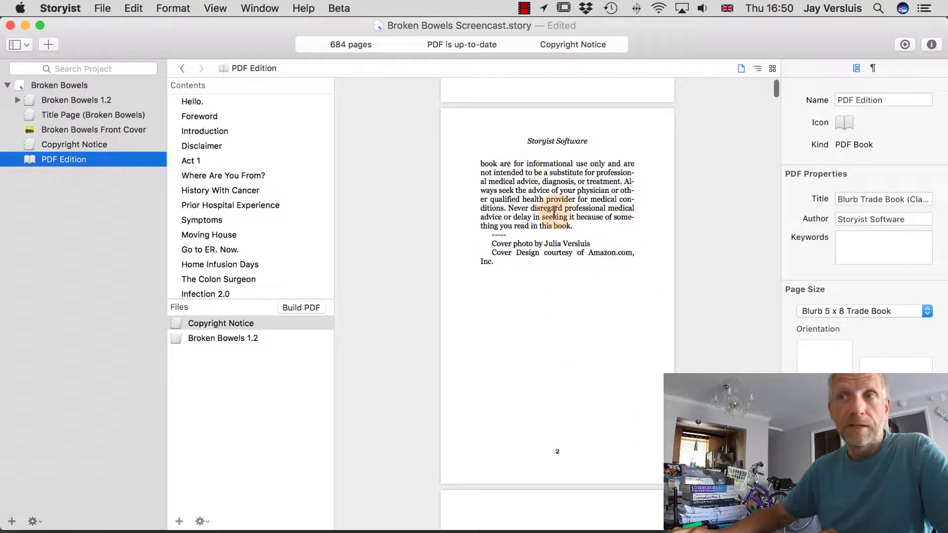
pyautogui.scroll(5, 555, 214)
pyautogui.scroll(-6, 557, 219)
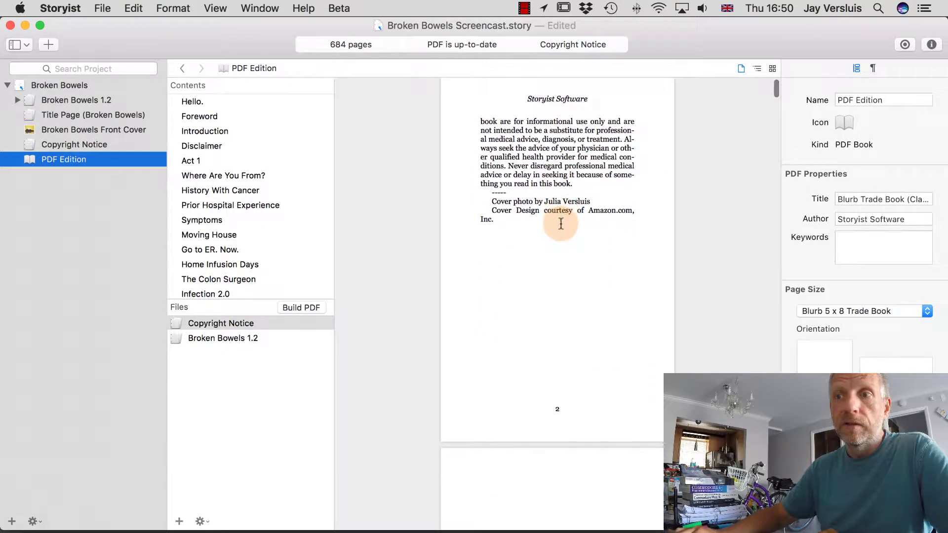
# Step: Look through the opening pages of the built book and set its page size to Blurb 6 x 9 Trade Book
pyautogui.scroll(-10, 561, 223)
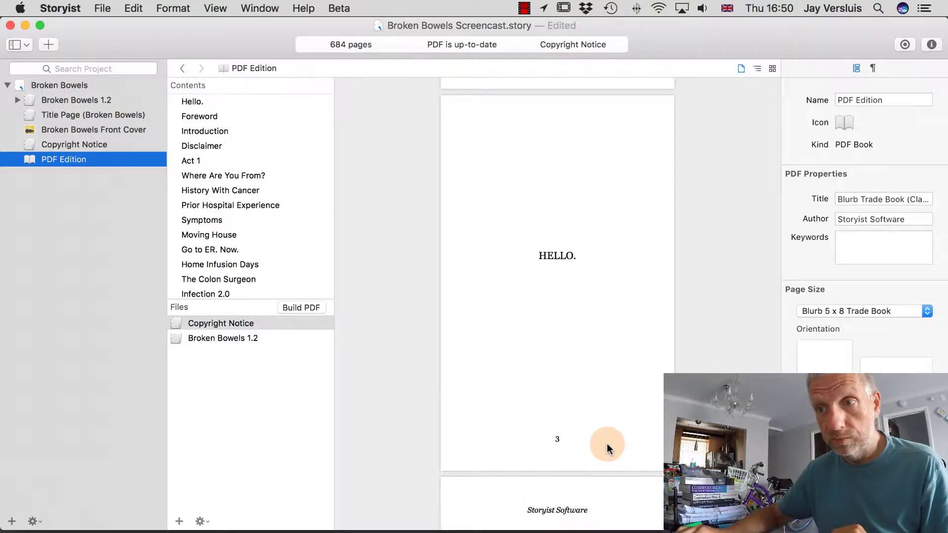
pyautogui.scroll(-10, 606, 443)
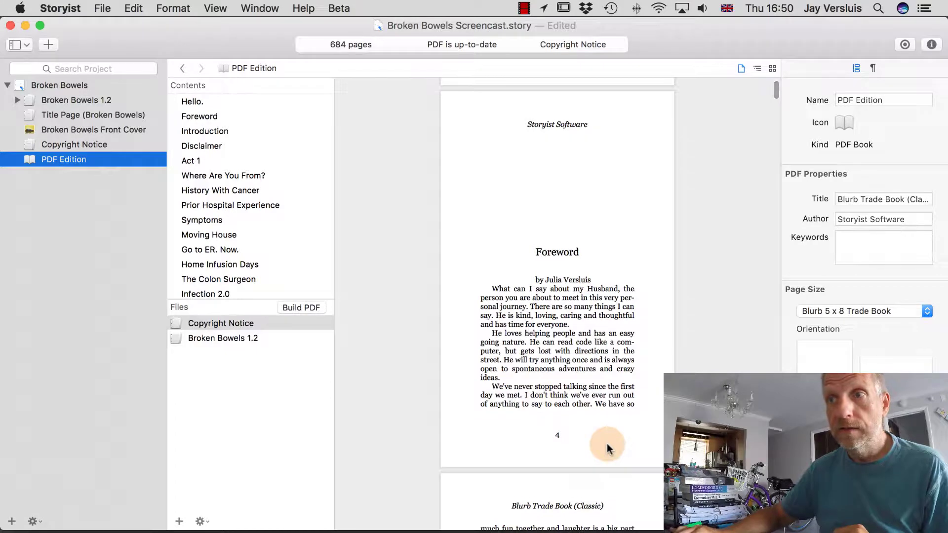
pyautogui.scroll(-10, 606, 444)
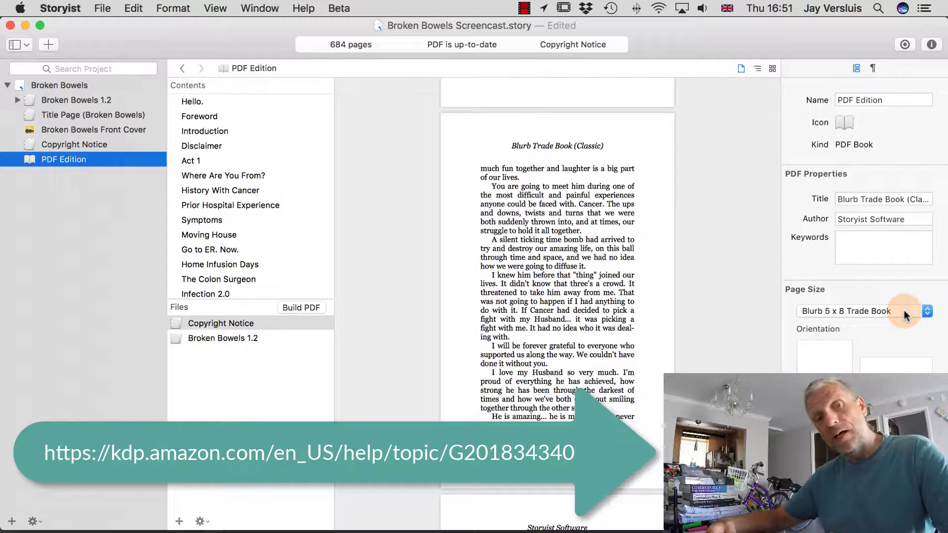
pyautogui.click(903, 310)
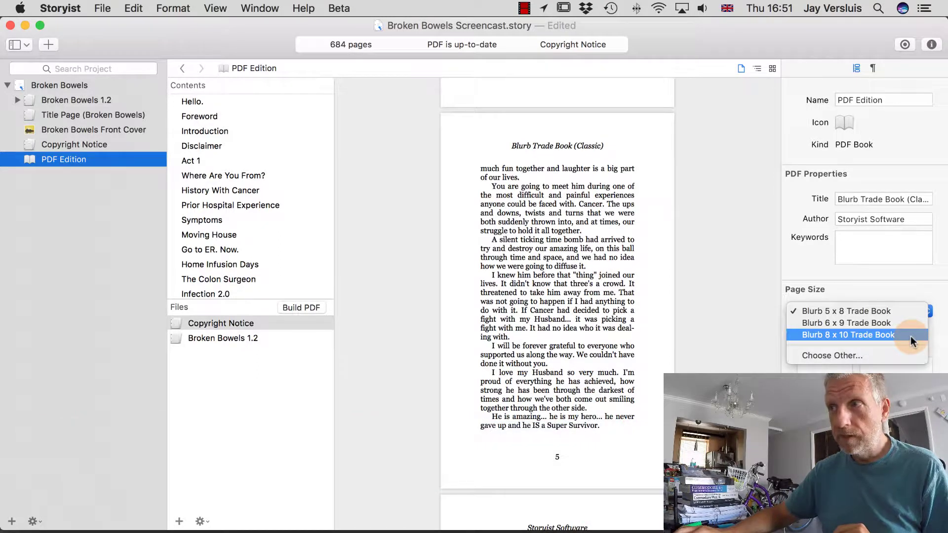
pyautogui.click(875, 322)
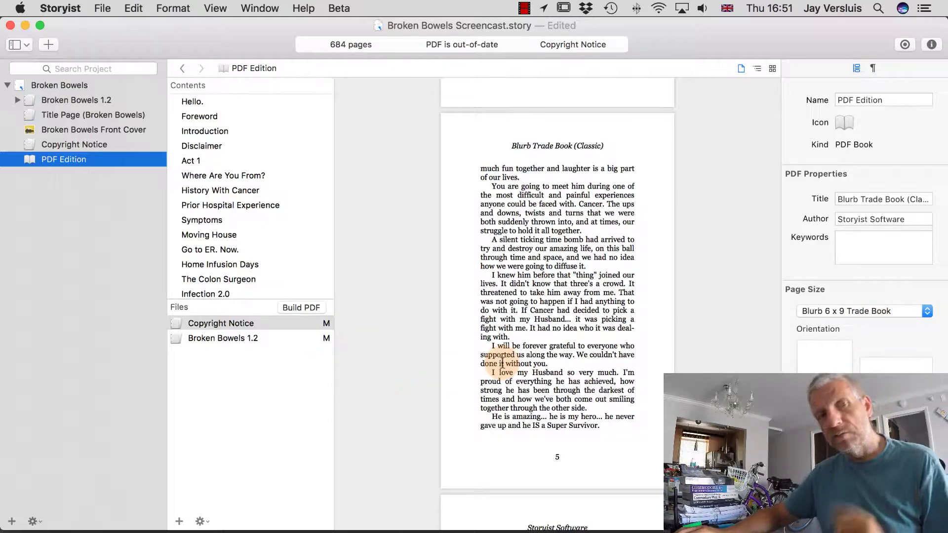
pyautogui.scroll(10, 502, 364)
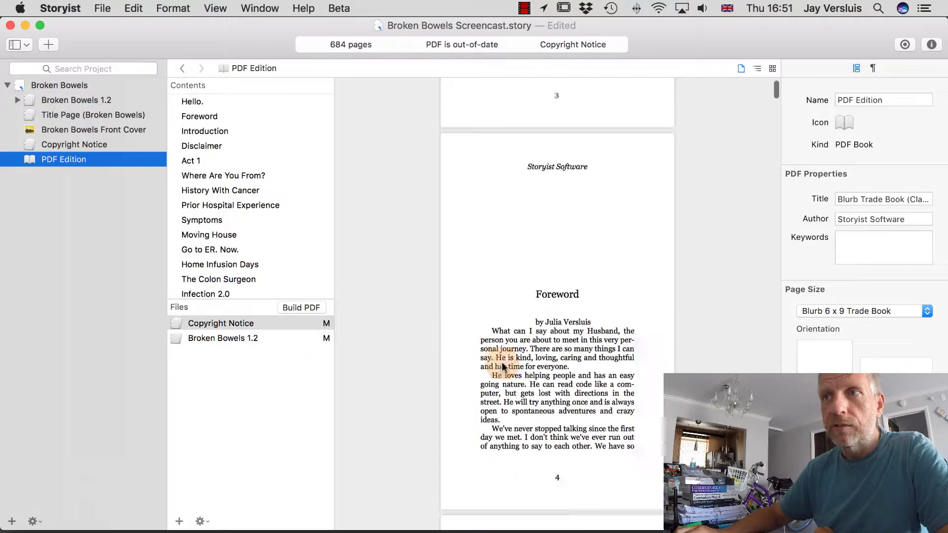
pyautogui.scroll(6, 501, 362)
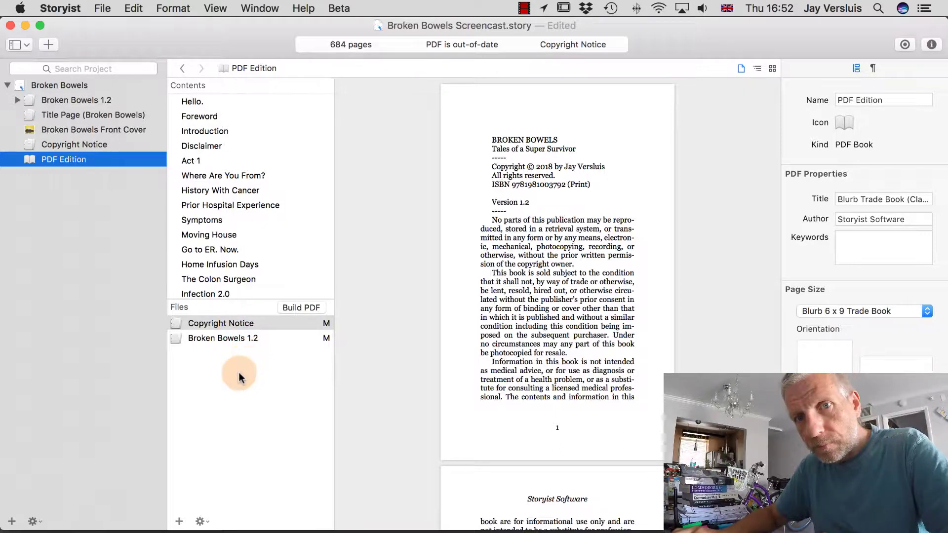
# Step: Add an automatically generated Title Page and Table of Contents to the PDF Edition's files
pyautogui.click(179, 520)
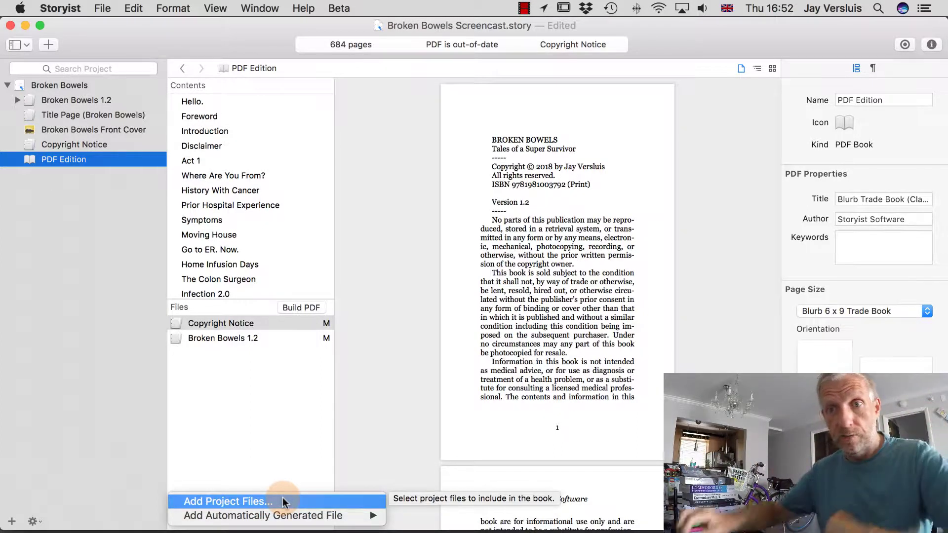
pyautogui.moveTo(286, 513)
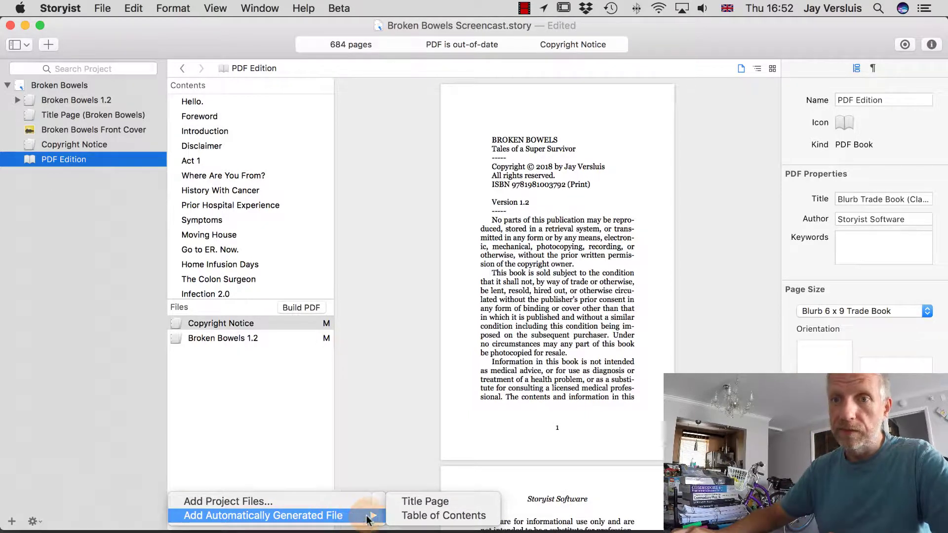
pyautogui.click(468, 502)
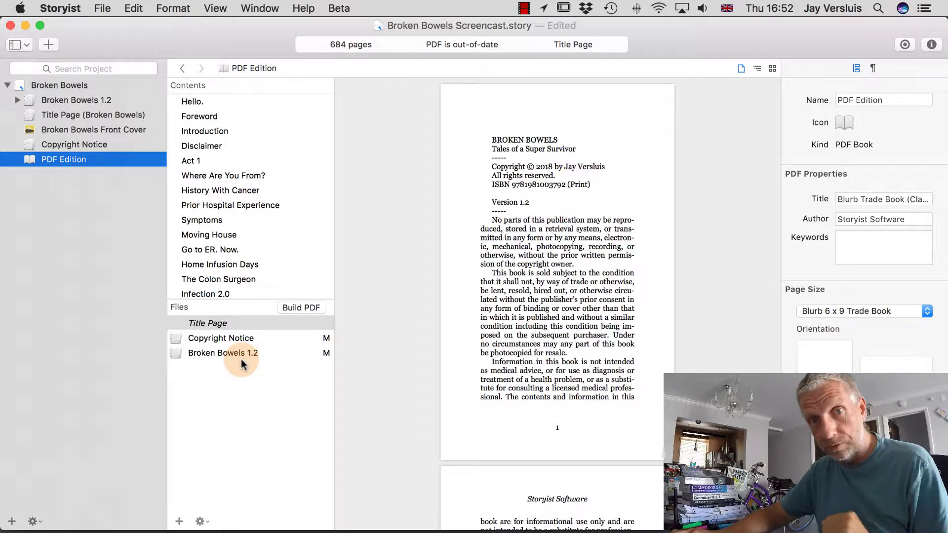
pyautogui.click(180, 521)
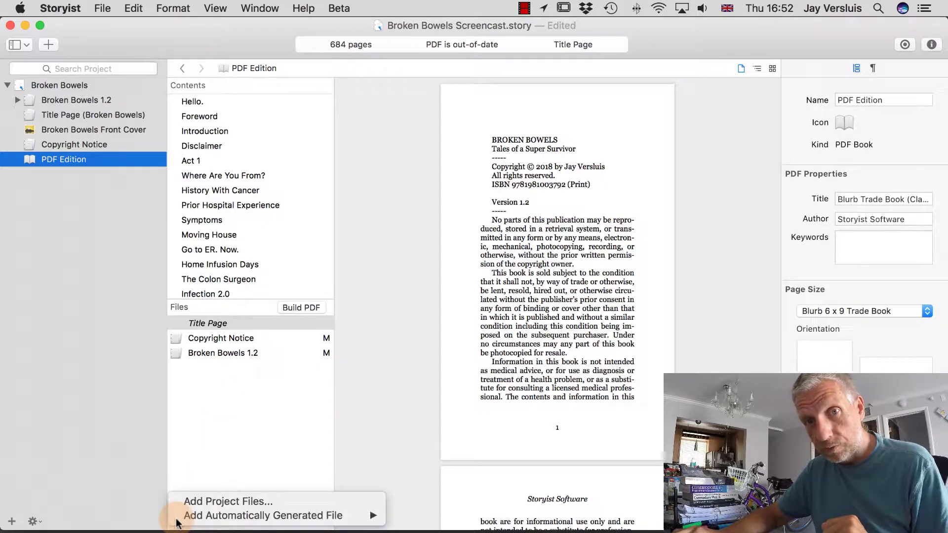
pyautogui.moveTo(229, 516)
pyautogui.click(432, 515)
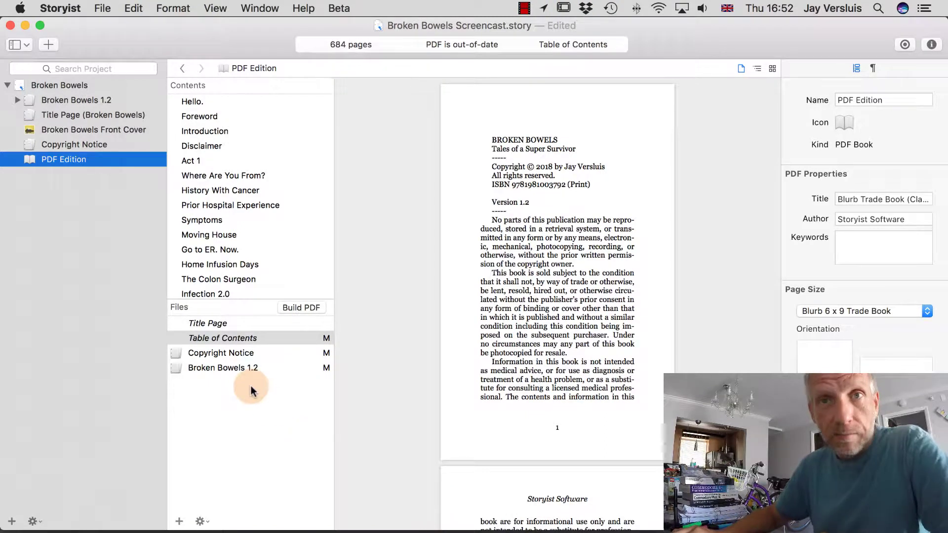
# Step: Move the Copyright Notice between the Title Page and the Table of Contents in the book's files and rebuild the PDF
pyautogui.click(250, 323)
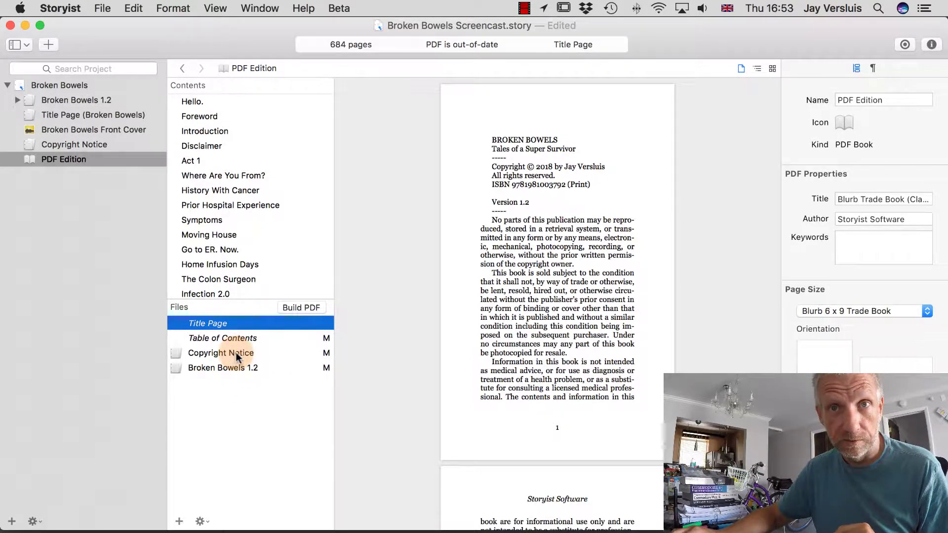
pyautogui.moveTo(237, 353); pyautogui.dragTo(241, 333)
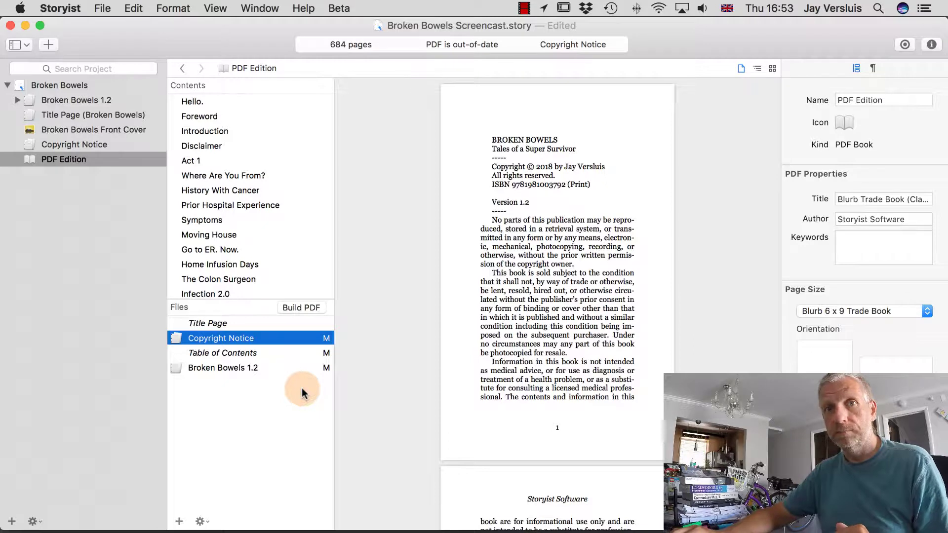
pyautogui.click(320, 307)
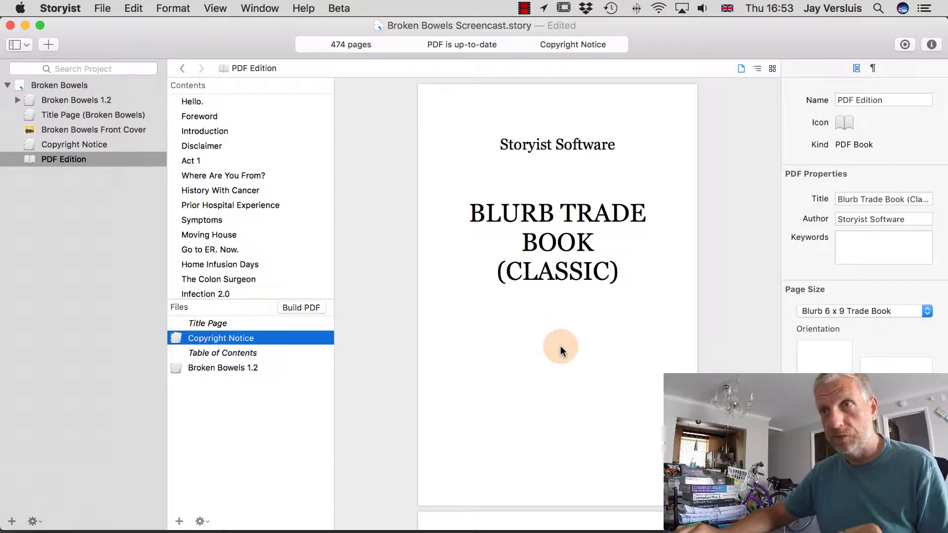
# Step: Examine the rebuilt book's title page, copyright page and table of contents, comparing the listed page numbers with the Hello chapter's page numbering
pyautogui.scroll(-1, 561, 349)
pyautogui.scroll(-10, 560, 345)
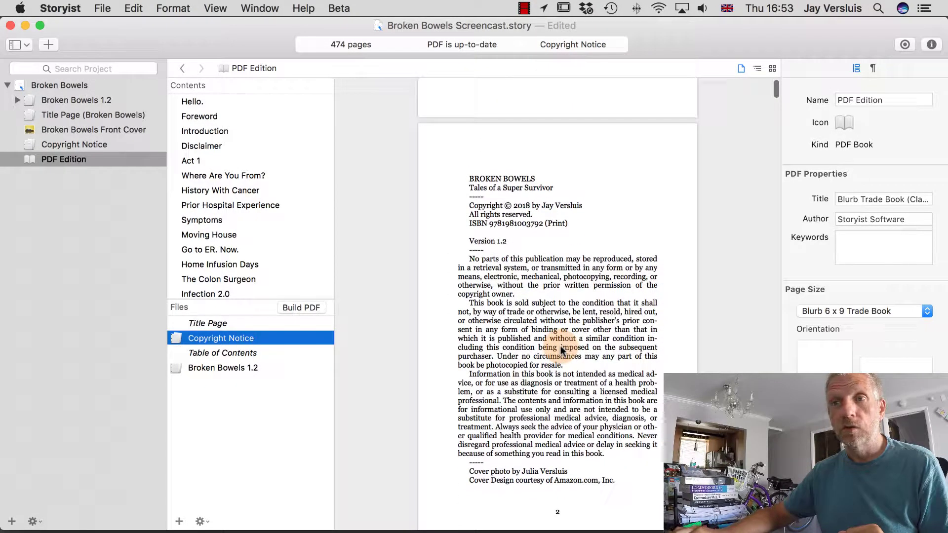
pyautogui.scroll(-10, 554, 395)
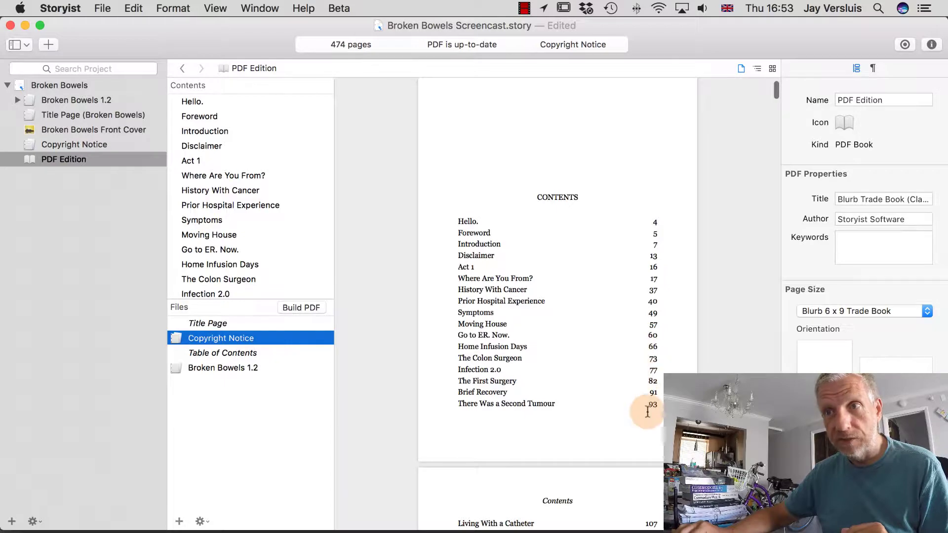
pyautogui.scroll(-10, 647, 412)
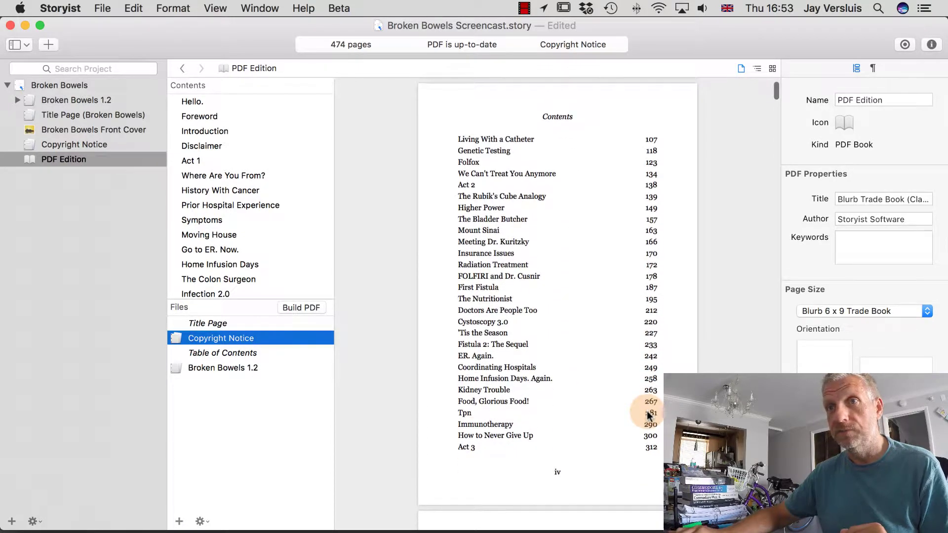
pyautogui.scroll(-12, 647, 412)
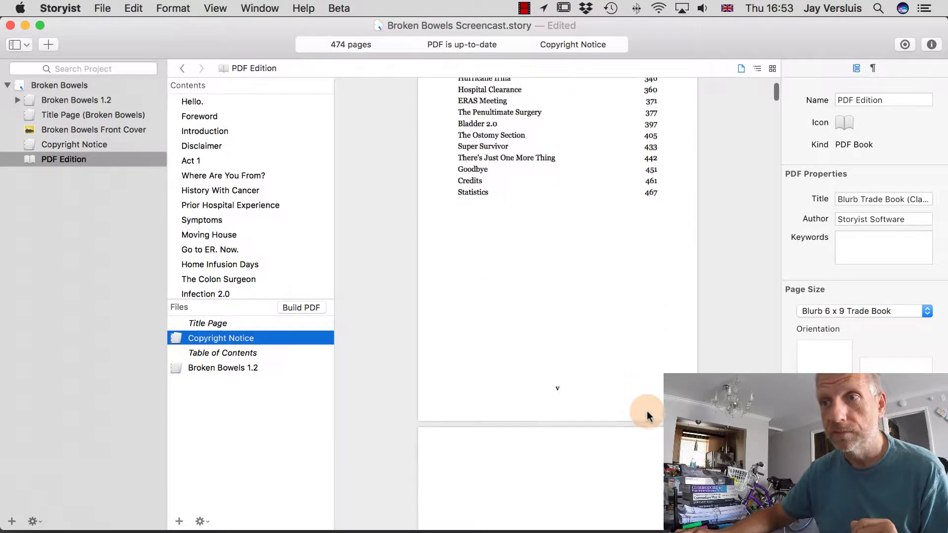
pyautogui.scroll(-8, 646, 413)
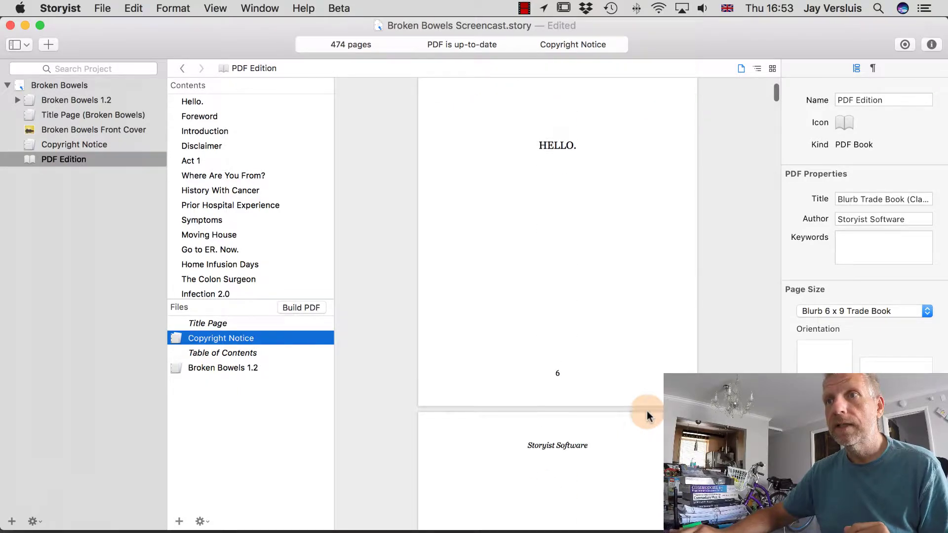
pyautogui.scroll(10, 646, 412)
pyautogui.scroll(3, 646, 415)
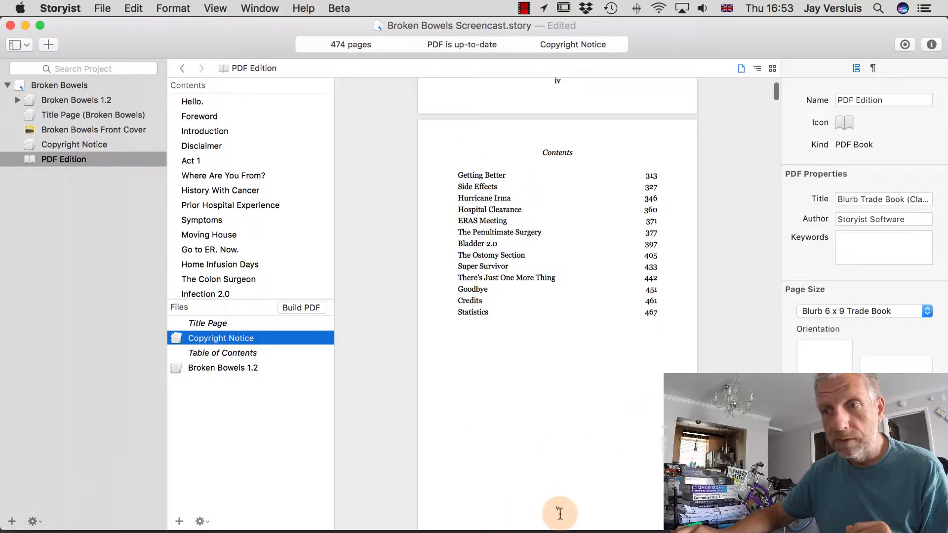
pyautogui.scroll(-10, 654, 464)
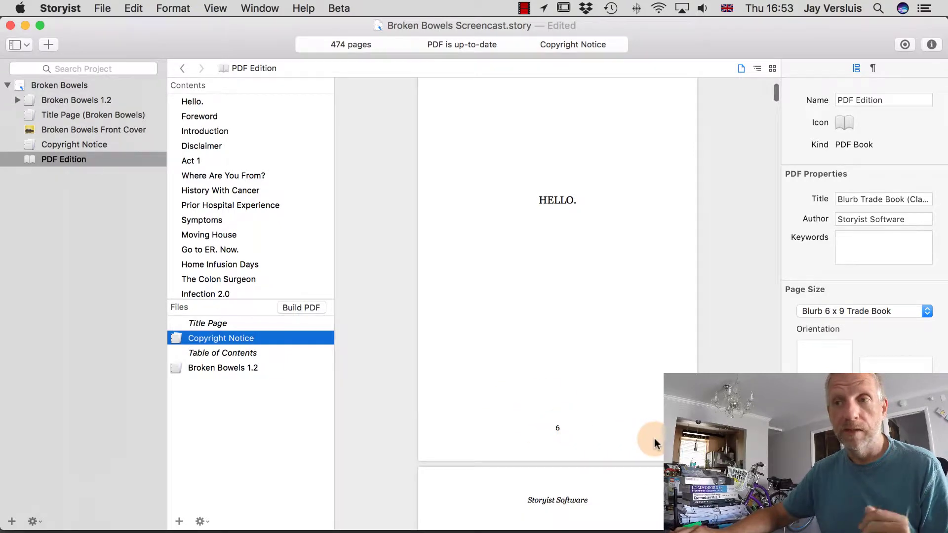
pyautogui.scroll(-6, 653, 443)
pyautogui.scroll(10, 653, 443)
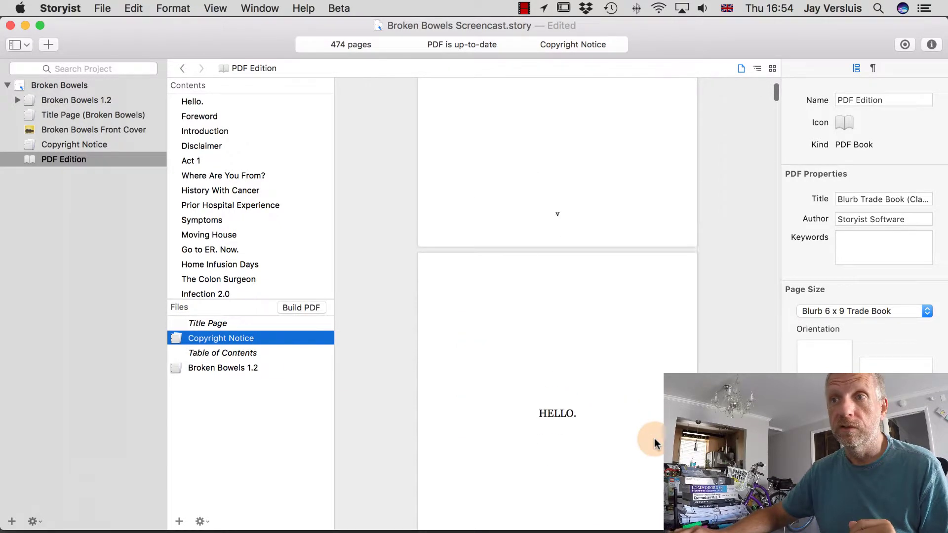
pyautogui.scroll(8, 653, 443)
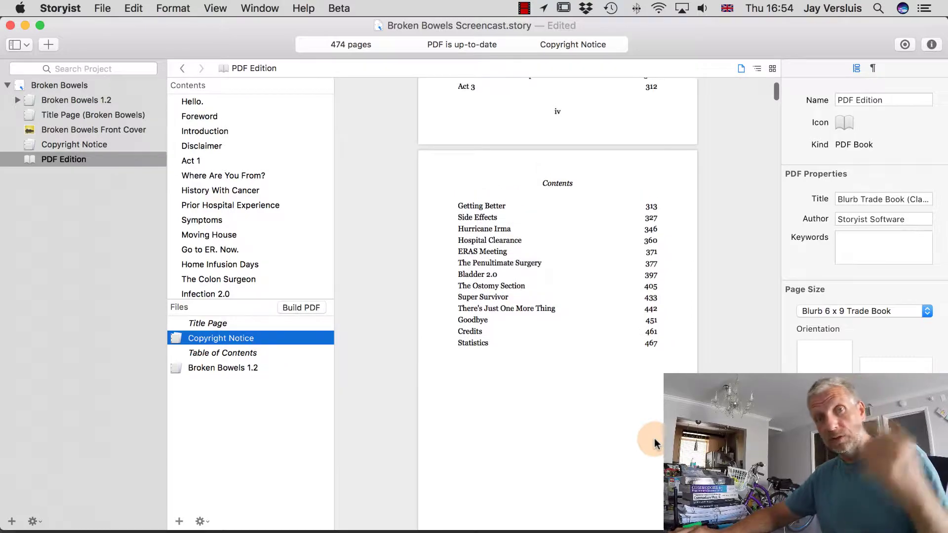
pyautogui.scroll(10, 654, 443)
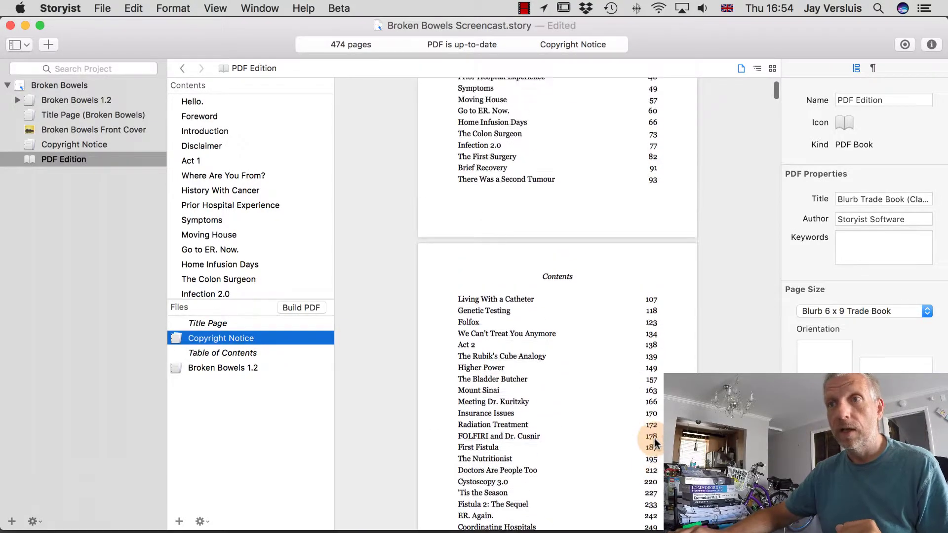
pyautogui.scroll(10, 654, 443)
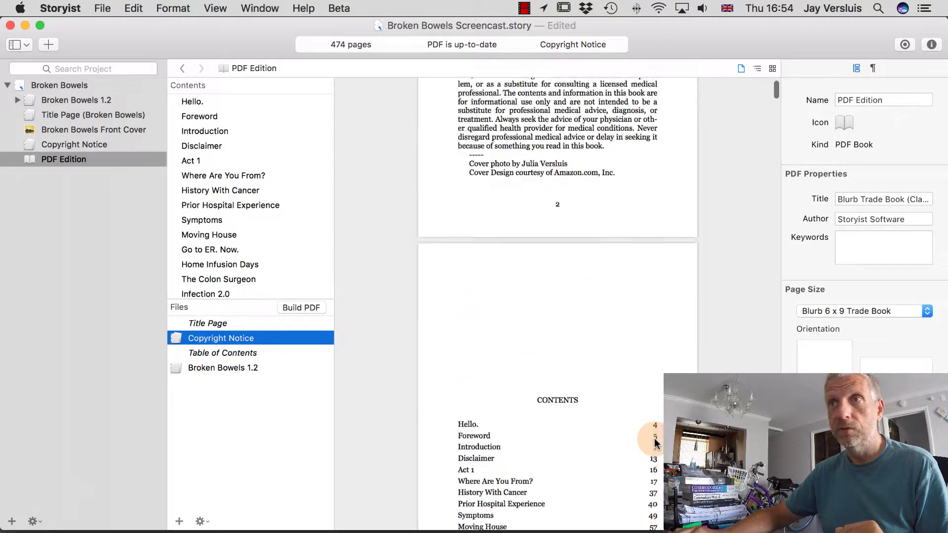
pyautogui.scroll(3, 654, 442)
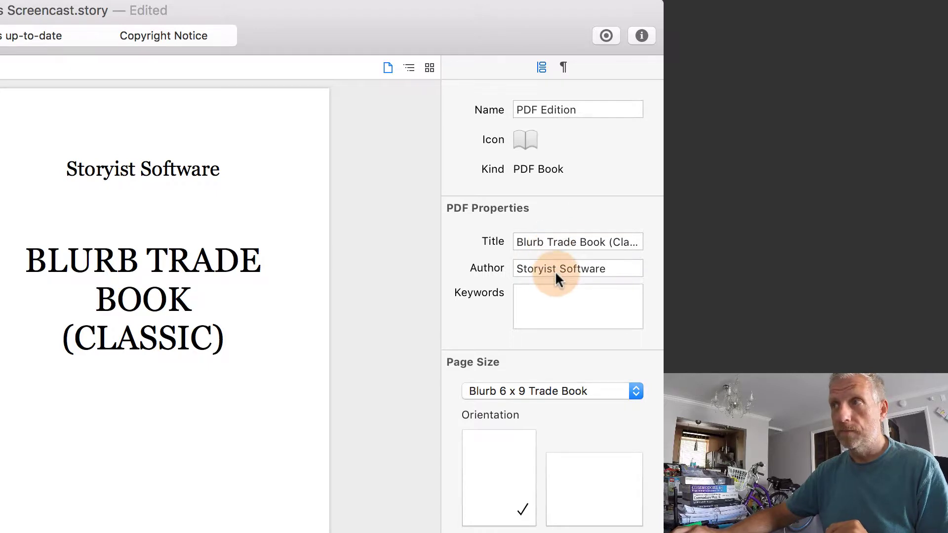
# Step: Set the PDF title to "Borken Bowels", enter the author's name in the PDF properties, and rebuild the PDF
pyautogui.click(582, 244)
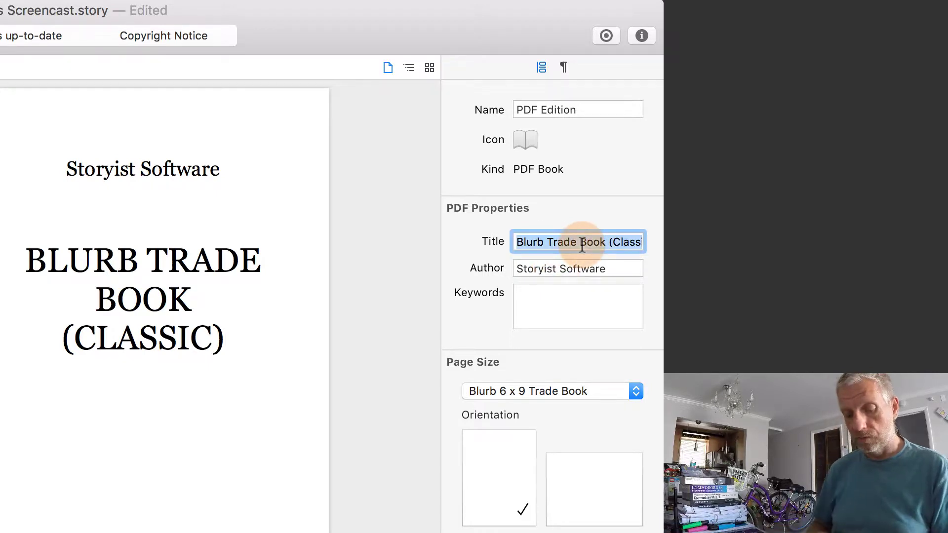
pyautogui.write('Borken Bowels')
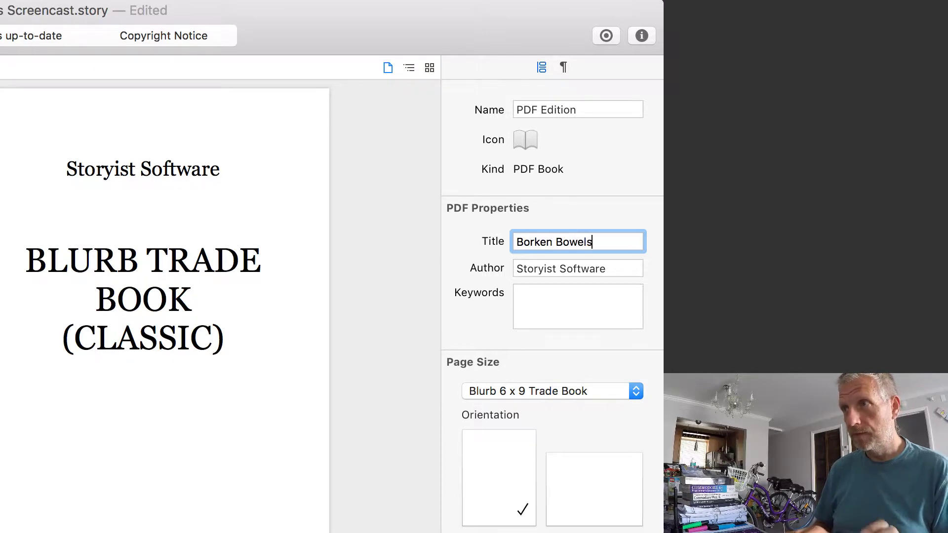
pyautogui.press('Tab')
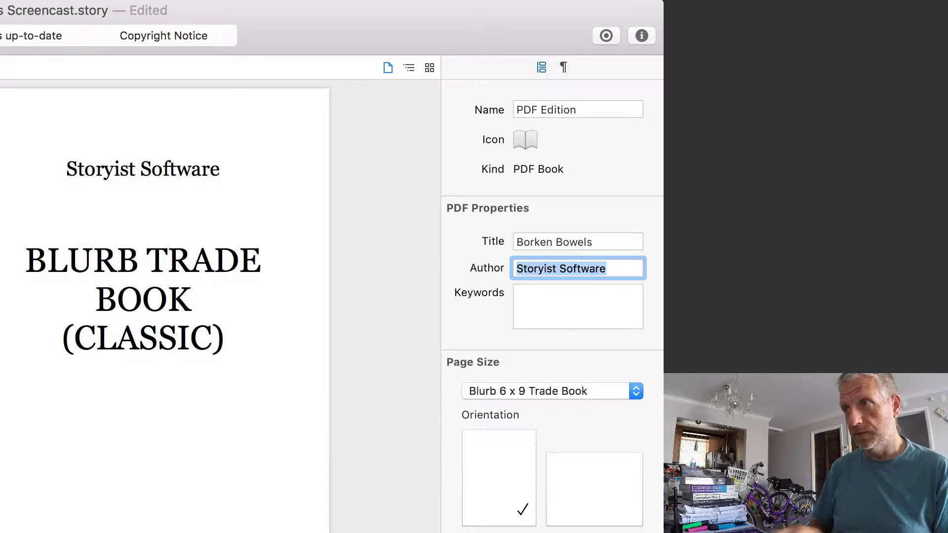
pyautogui.write('Jay Versluis')
pyautogui.click(540, 293)
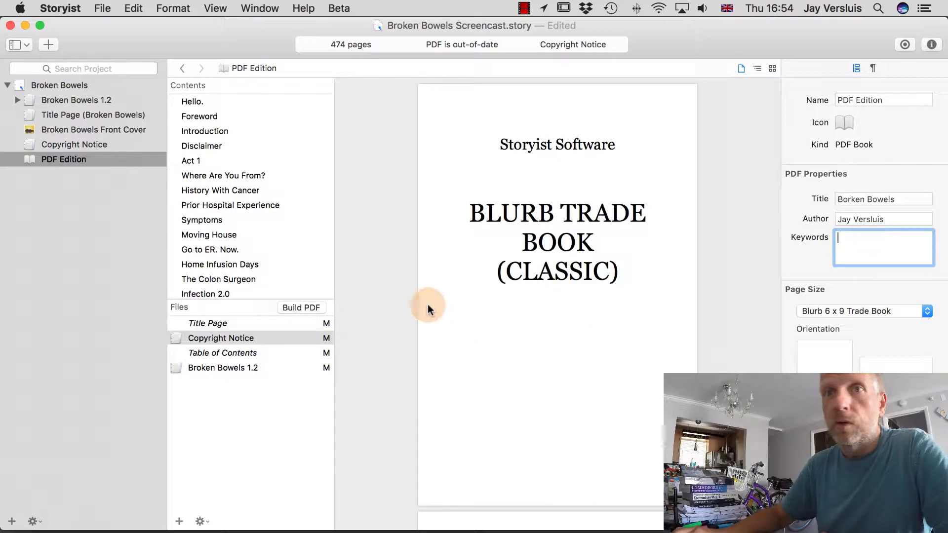
pyautogui.click(316, 308)
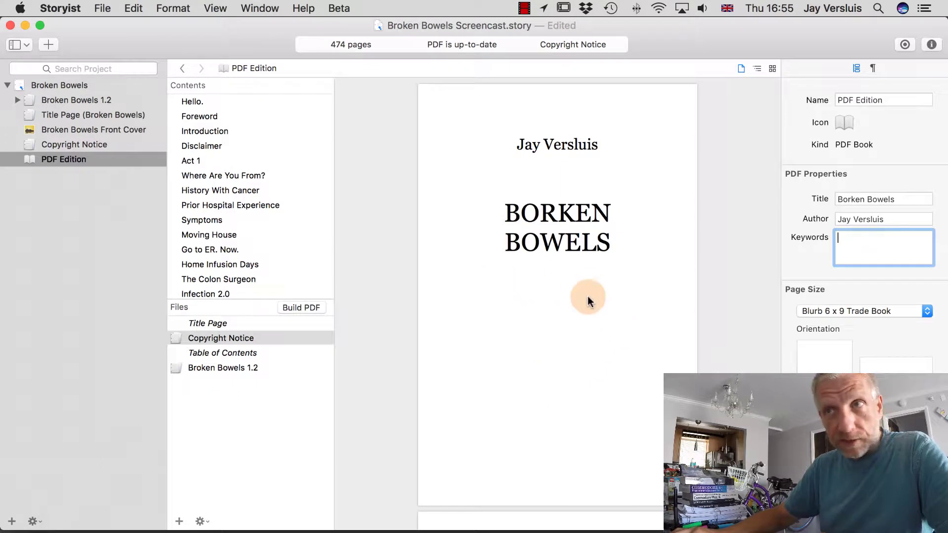
# Step: Correct the spelling of the book title in the PDF properties to "Broken Bowels"
pyautogui.click(848, 196)
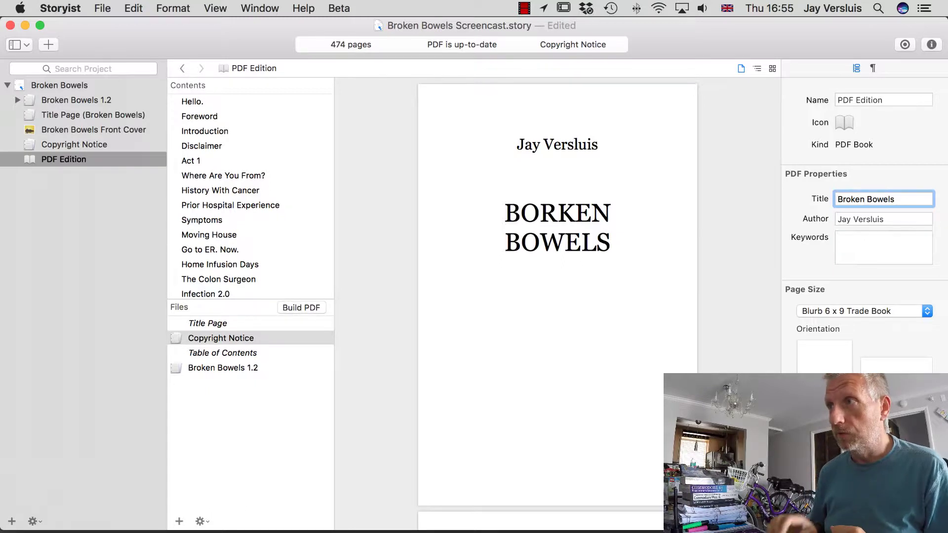
pyautogui.press('super+a')
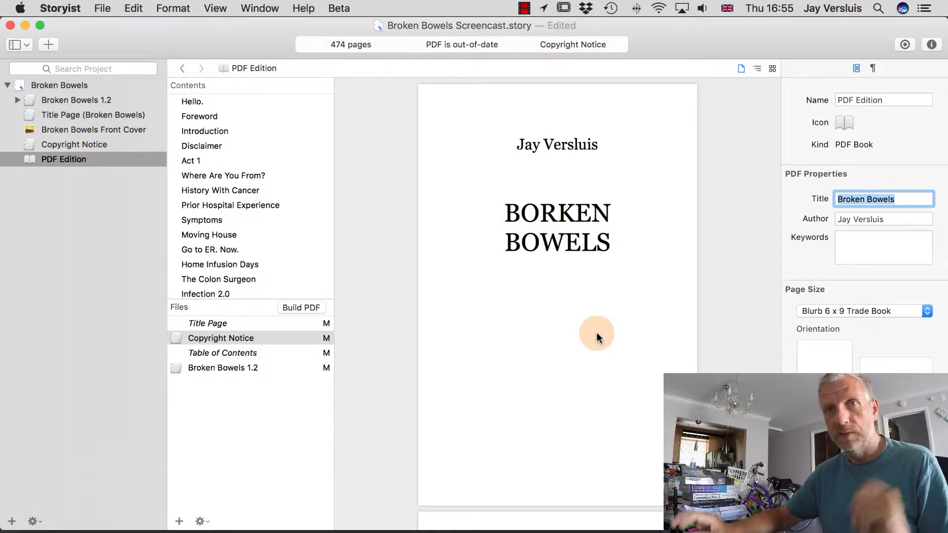
pyautogui.scroll(-15, 597, 335)
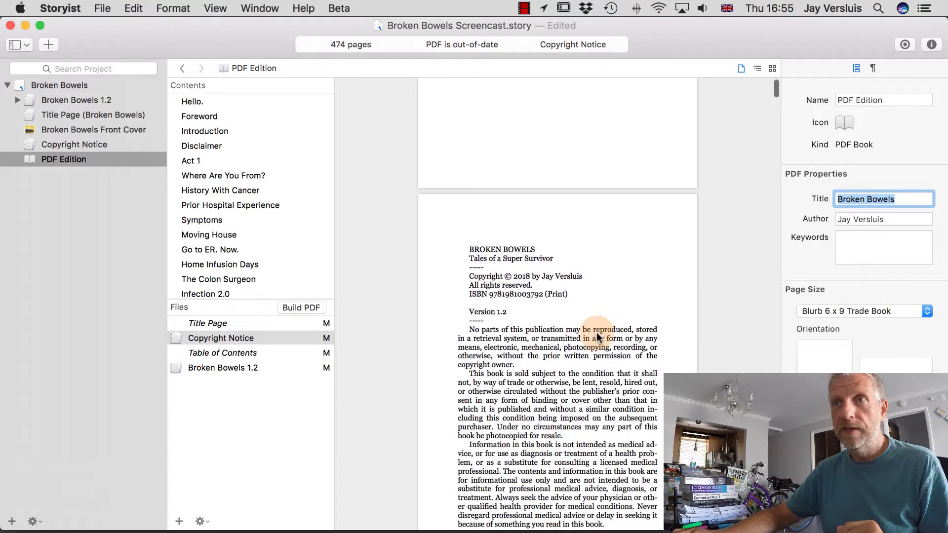
# Step: Examine the page numbering of the table of contents and compare its listed pages with the Hello and Foreword chapter pages
pyautogui.scroll(-20, 596, 336)
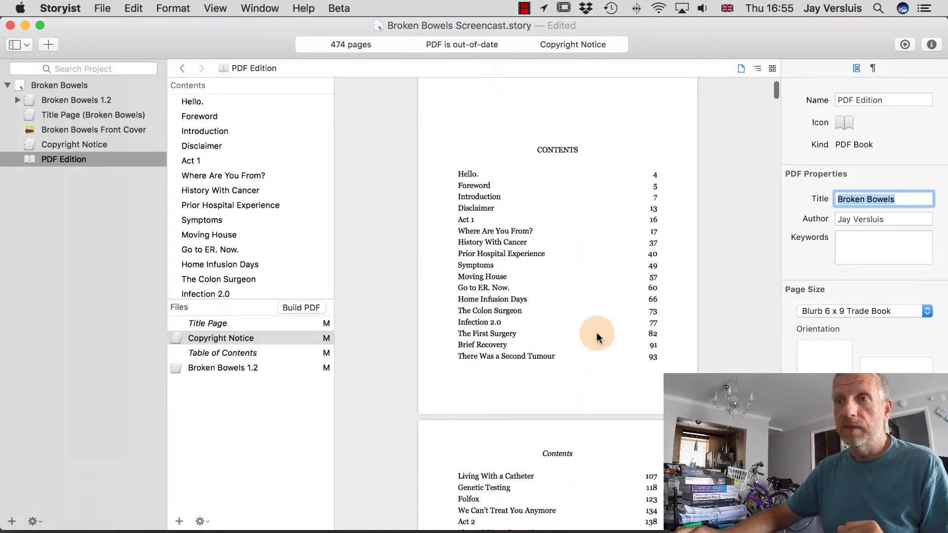
pyautogui.scroll(-5, 596, 332)
pyautogui.scroll(5, 596, 333)
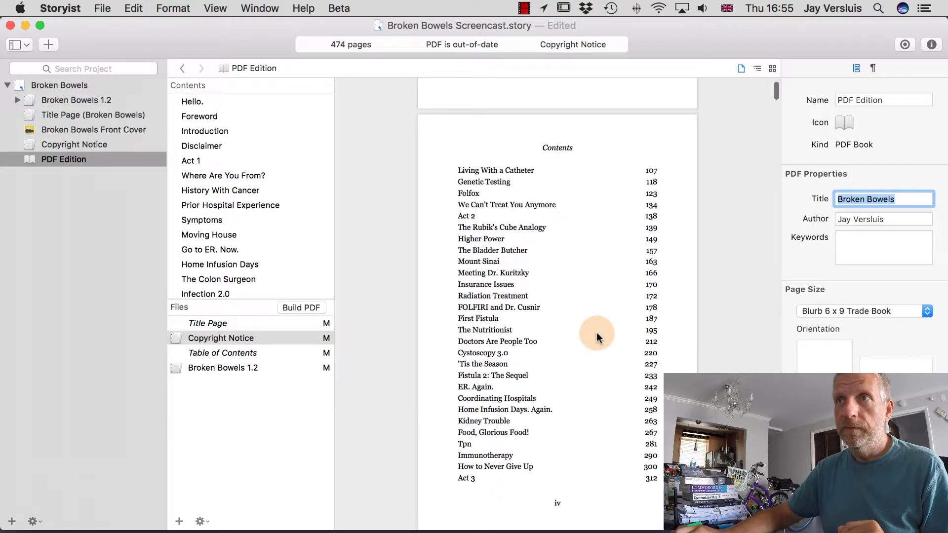
pyautogui.scroll(-3, 584, 344)
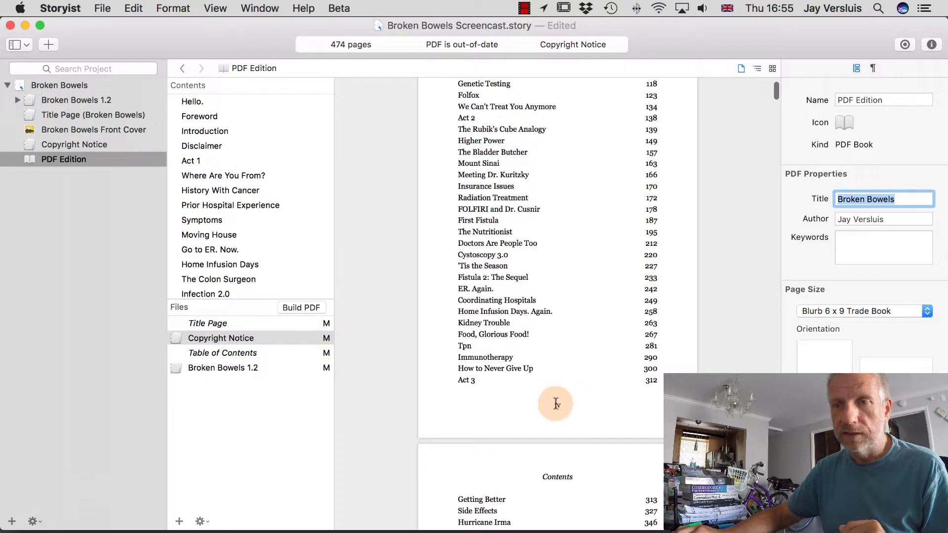
pyautogui.scroll(-8, 592, 411)
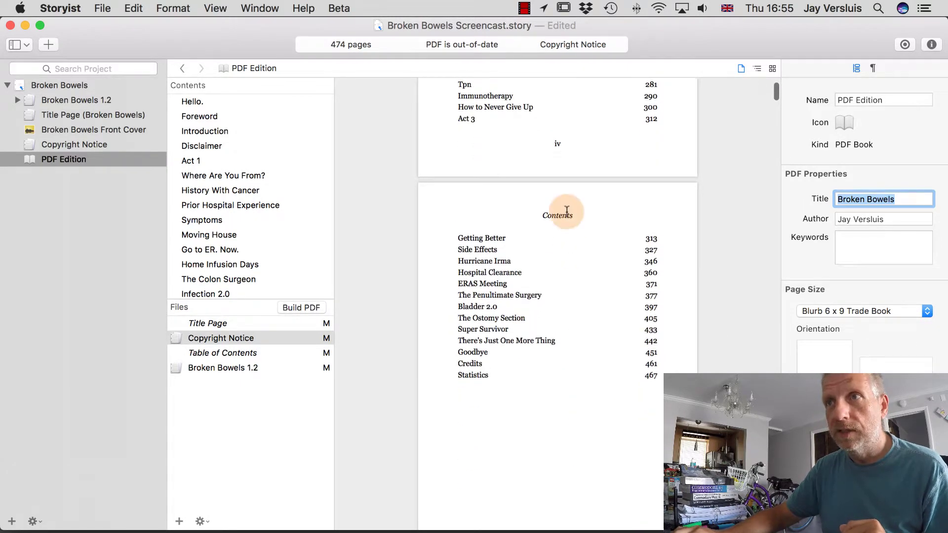
pyautogui.scroll(15, 572, 215)
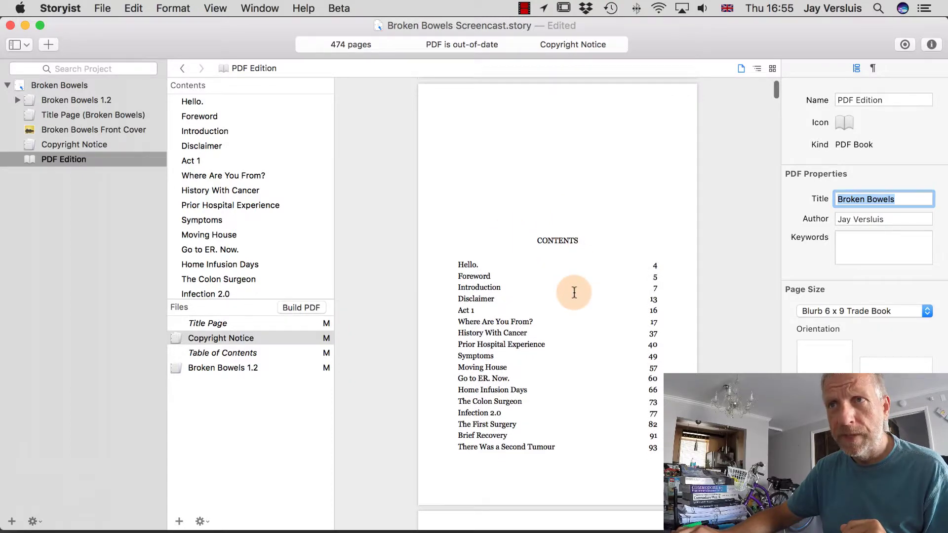
pyautogui.scroll(-10, 573, 292)
pyautogui.scroll(-15, 574, 292)
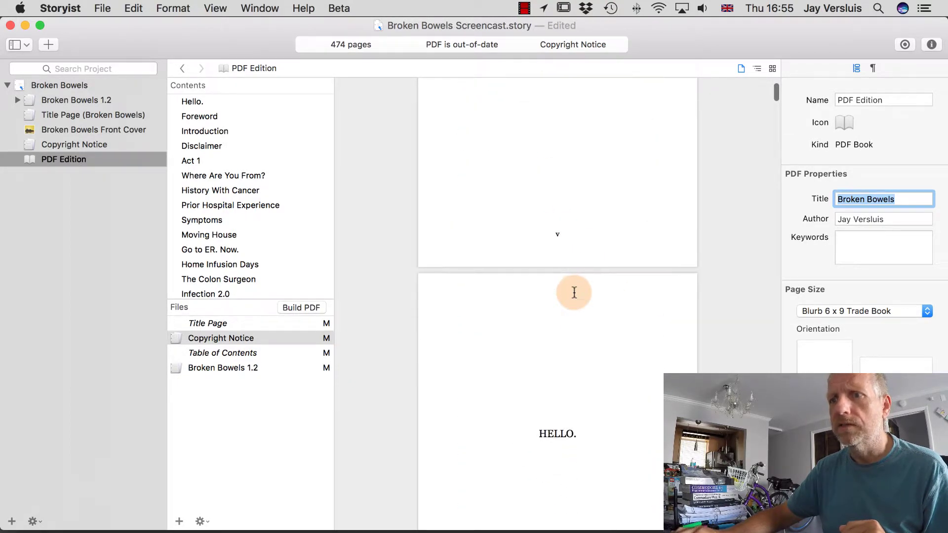
pyautogui.scroll(-10, 574, 292)
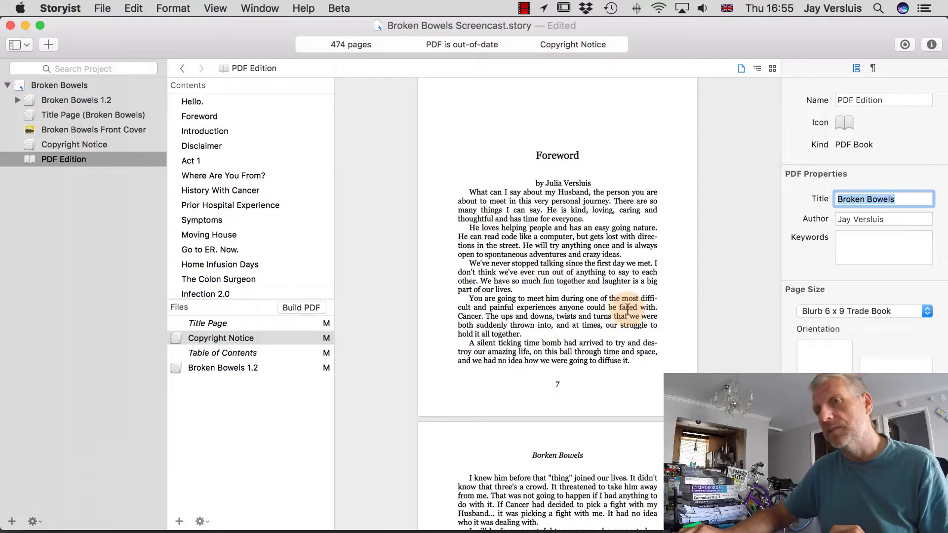
pyautogui.scroll(5, 627, 308)
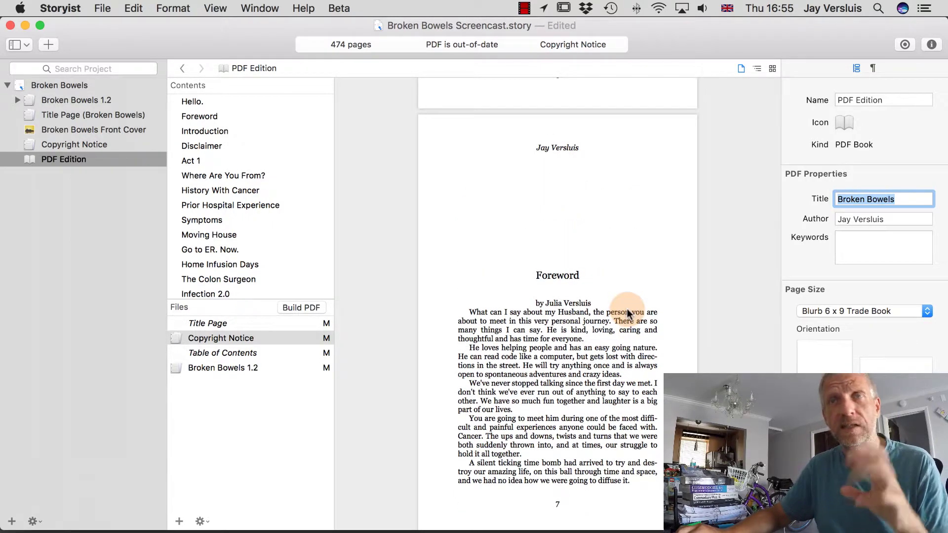